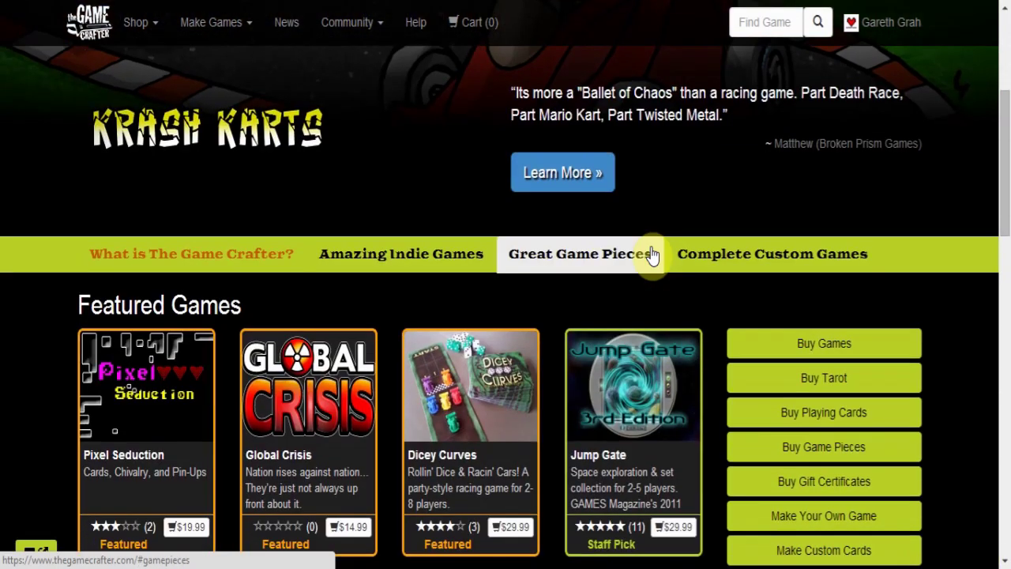
Look over the home page and open the product catalog for making games
{"action": "scroll", "coordinate": [652, 254], "scroll_direction": "down", "scroll_amount": 3}
{"action": "scroll", "coordinate": [652, 254], "scroll_direction": "up", "scroll_amount": 7}
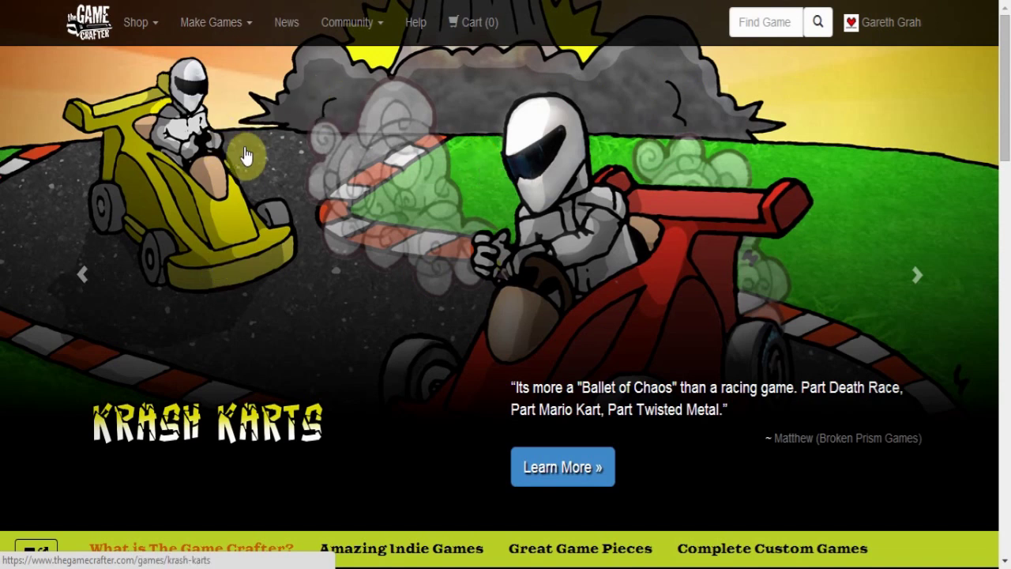
{"action": "left_click", "coordinate": [241, 28]}
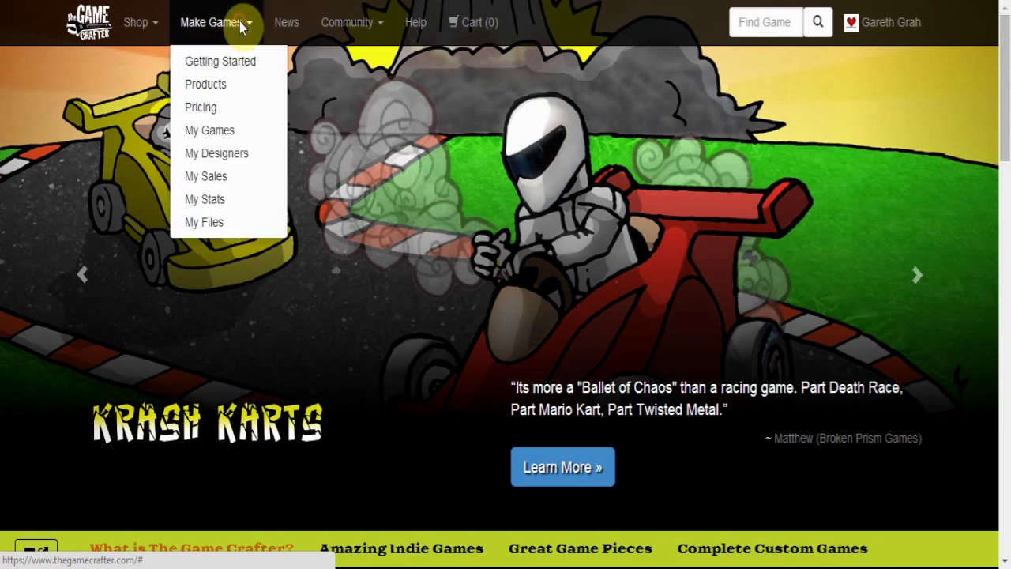
{"action": "left_click", "coordinate": [231, 90]}
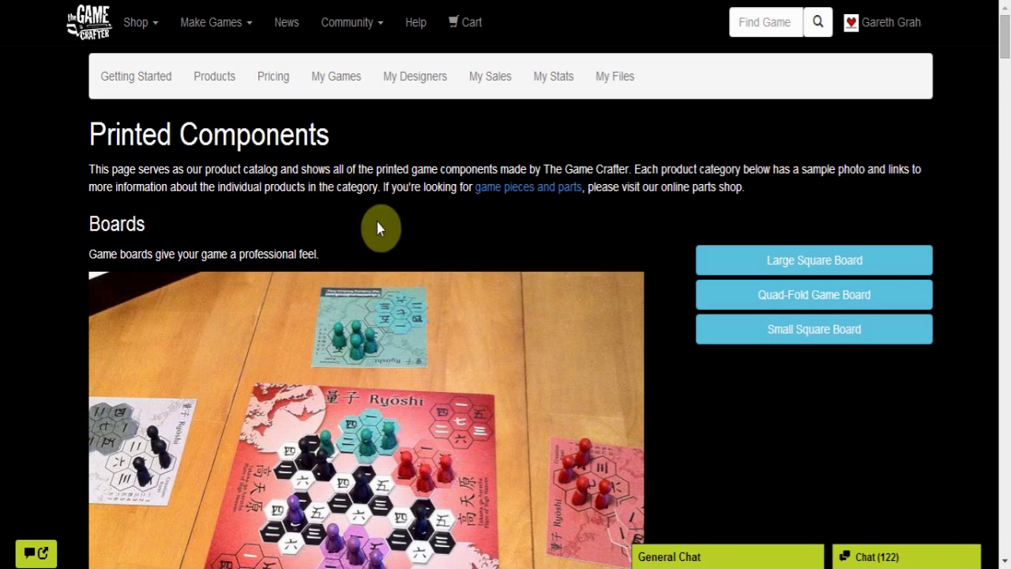
Examine the boards, booklets, boxes and chits offered in the printed components catalog
{"action": "scroll", "coordinate": [379, 233], "scroll_direction": "down", "scroll_amount": 10}
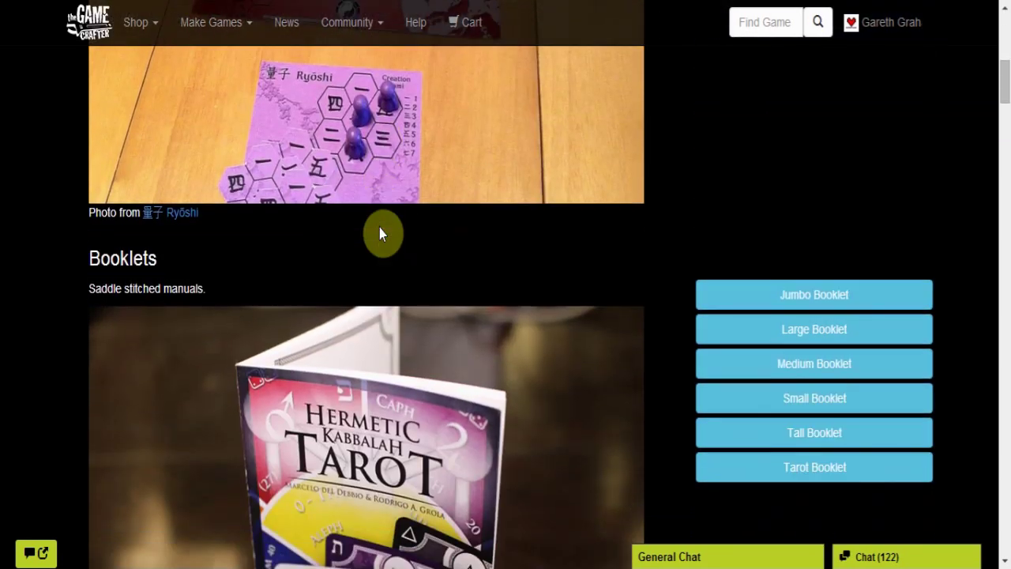
{"action": "scroll", "coordinate": [379, 229], "scroll_direction": "down", "scroll_amount": 9}
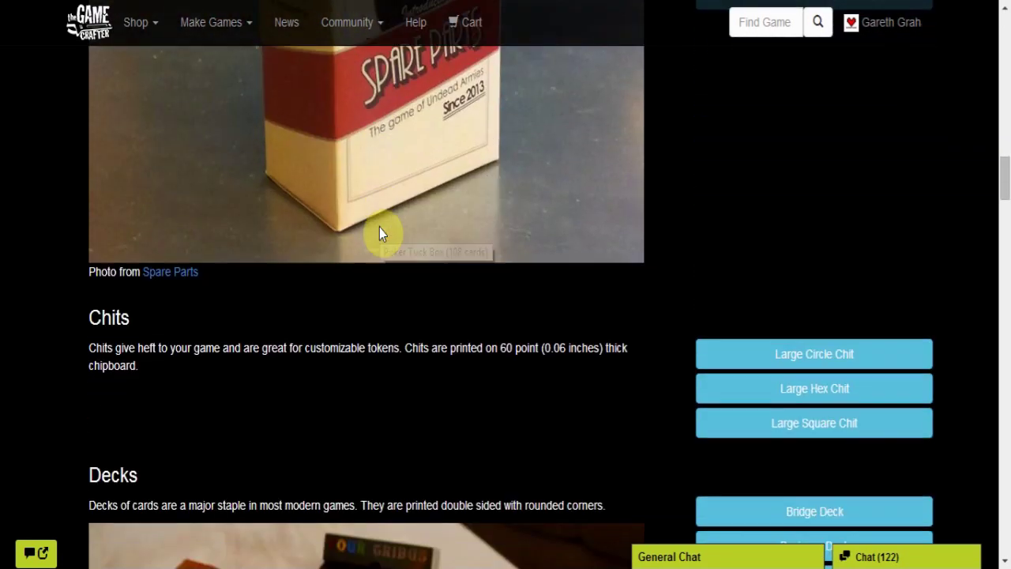
{"action": "scroll", "coordinate": [379, 233], "scroll_direction": "down", "scroll_amount": 4}
{"action": "scroll", "coordinate": [379, 232], "scroll_direction": "up", "scroll_amount": 20}
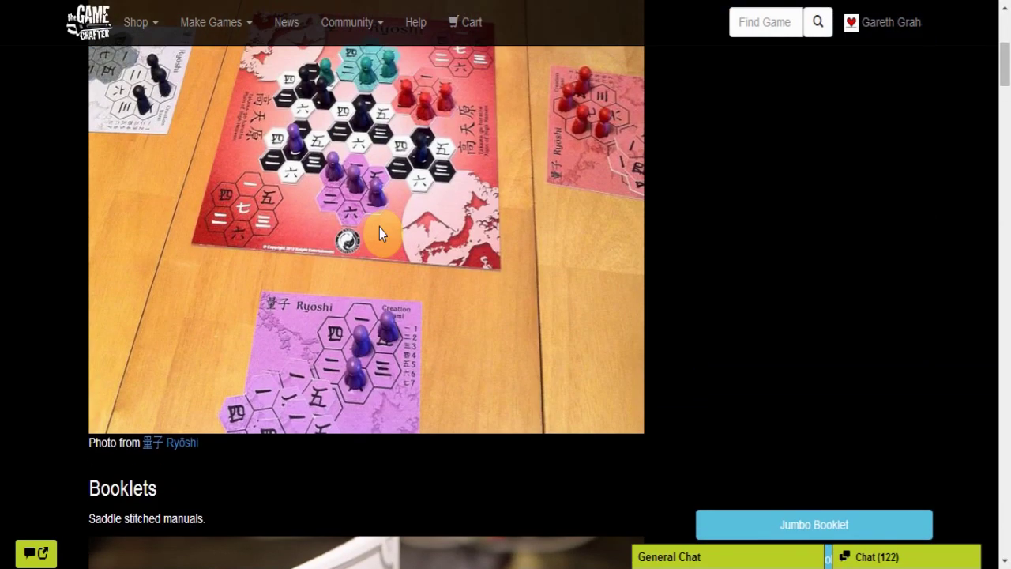
{"action": "scroll", "coordinate": [379, 233], "scroll_direction": "down", "scroll_amount": 10}
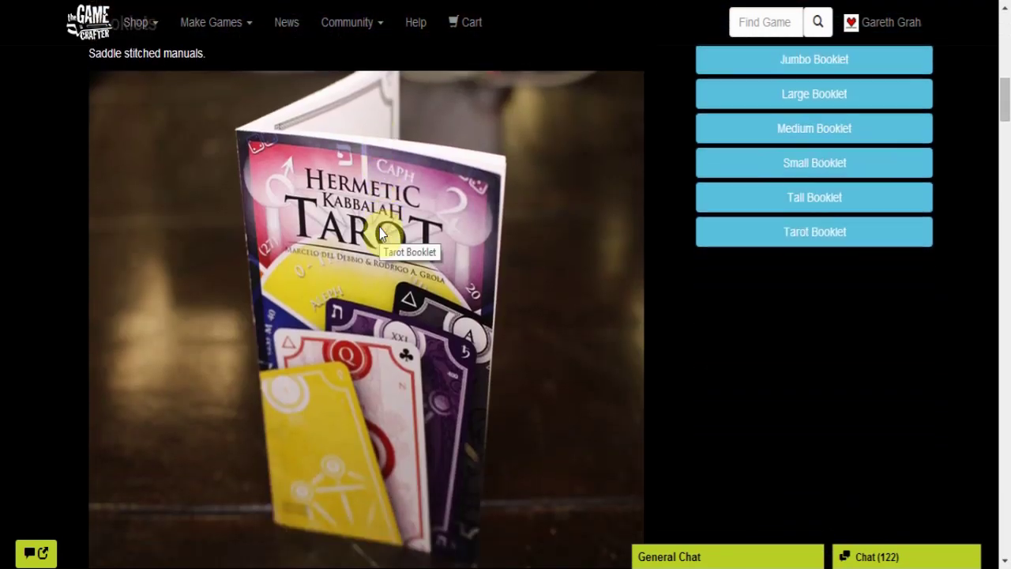
{"action": "scroll", "coordinate": [379, 231], "scroll_direction": "down", "scroll_amount": 2}
{"action": "scroll", "coordinate": [379, 230], "scroll_direction": "down", "scroll_amount": 1}
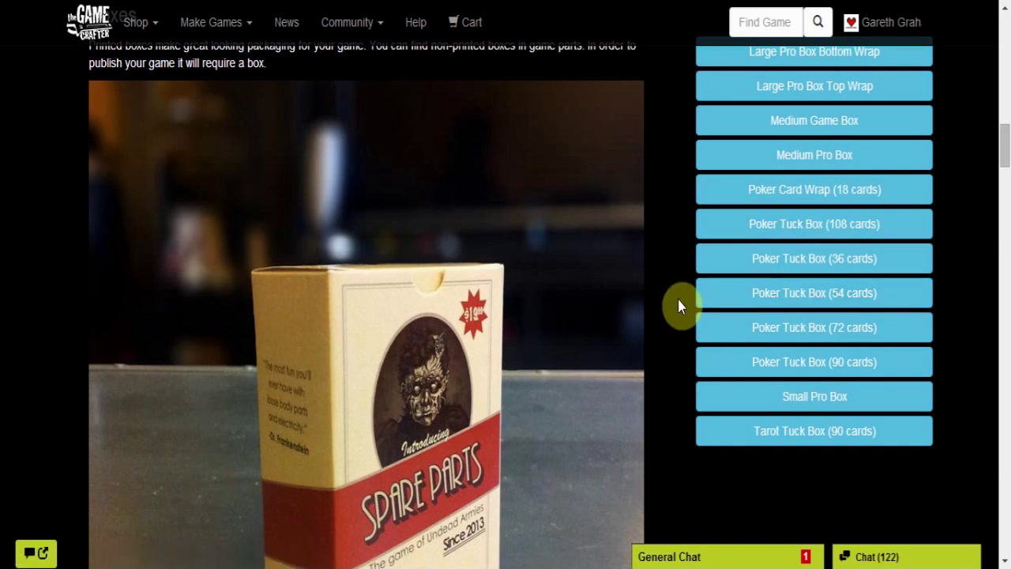
{"action": "scroll", "coordinate": [677, 305], "scroll_direction": "down", "scroll_amount": 3}
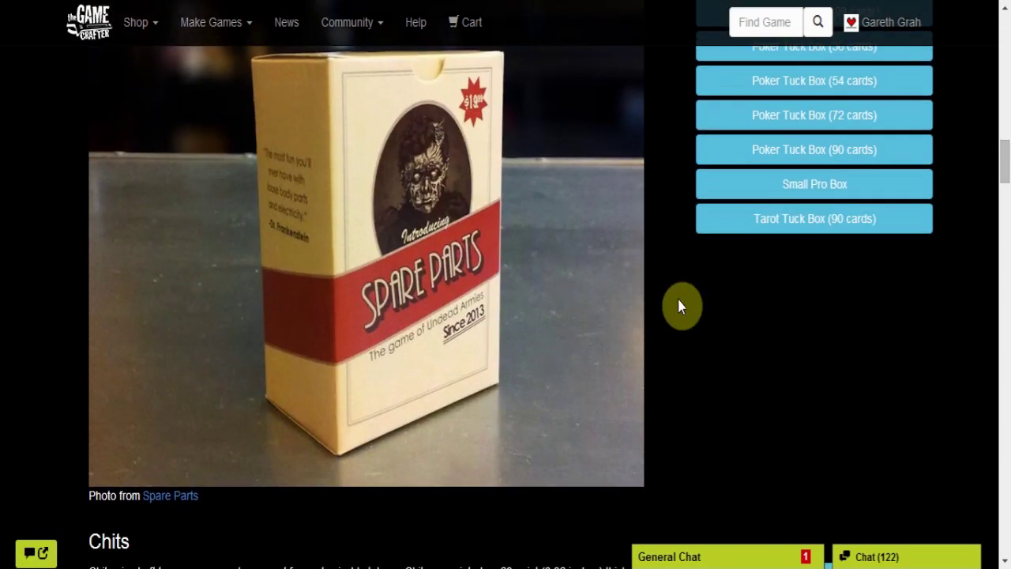
{"action": "scroll", "coordinate": [677, 306], "scroll_direction": "down", "scroll_amount": 3}
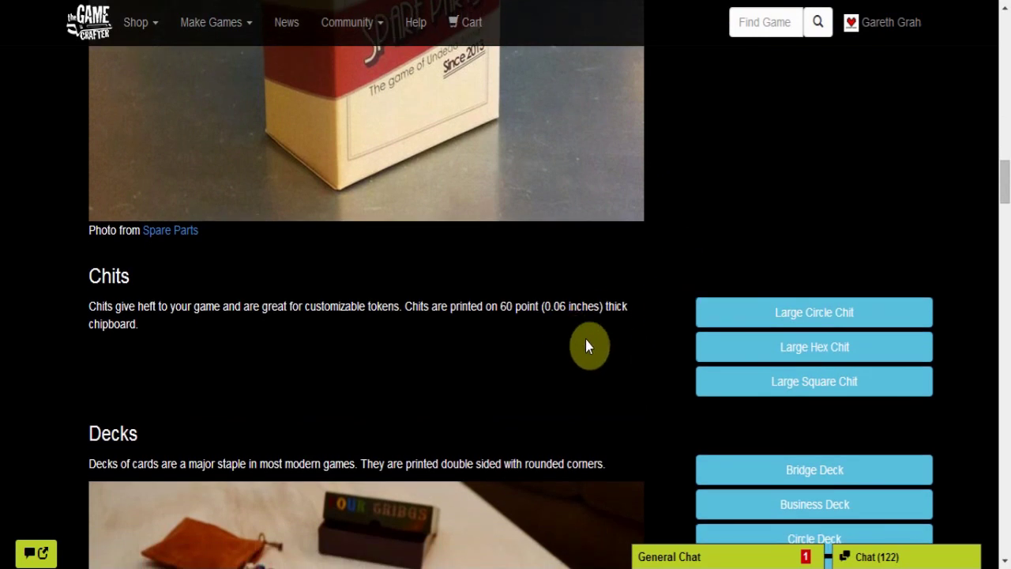
{"action": "scroll", "coordinate": [586, 345], "scroll_direction": "down", "scroll_amount": 3}
{"action": "scroll", "coordinate": [586, 345], "scroll_direction": "up", "scroll_amount": 3}
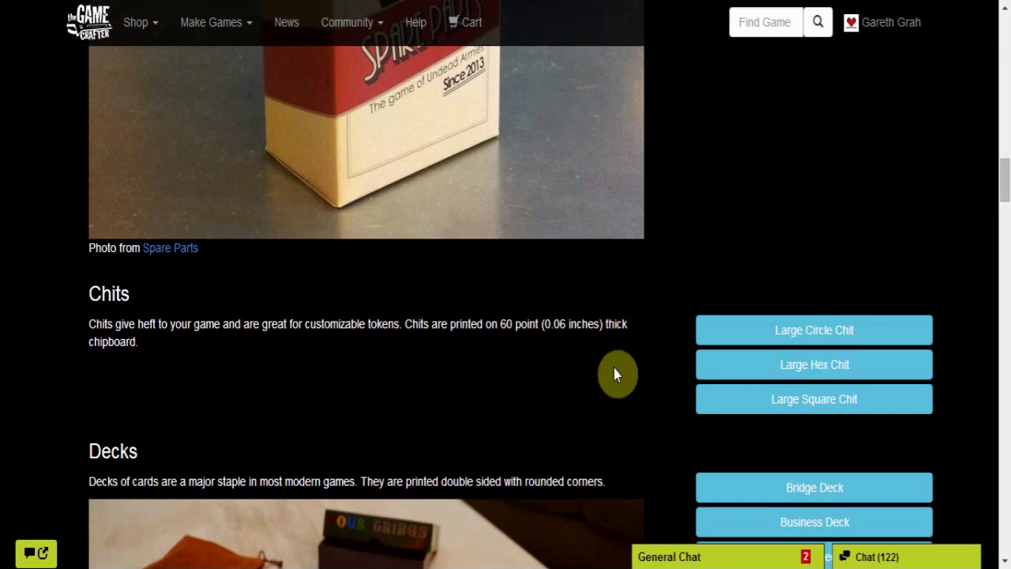
Find the Decks category in the catalog and open the Poker Deck product page
{"action": "scroll", "coordinate": [614, 371], "scroll_direction": "down", "scroll_amount": 4}
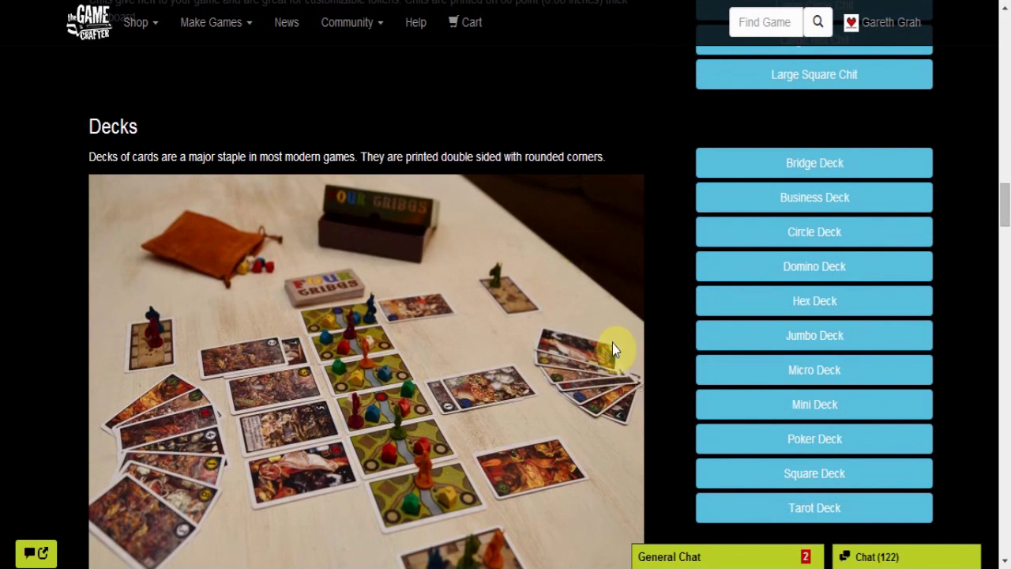
{"action": "scroll", "coordinate": [659, 309], "scroll_direction": "down", "scroll_amount": 2}
{"action": "scroll", "coordinate": [659, 309], "scroll_direction": "up", "scroll_amount": 1}
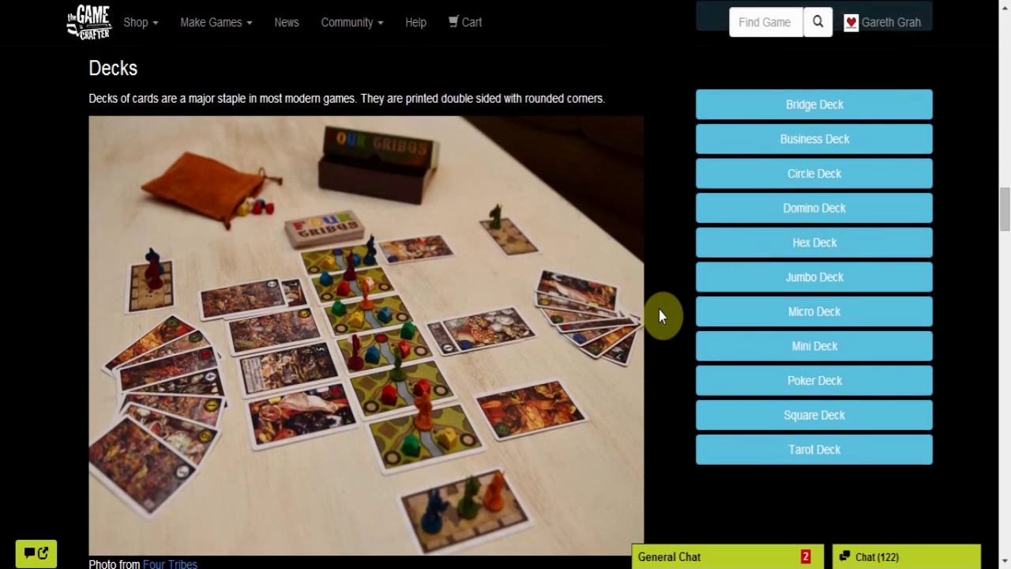
{"action": "left_click", "coordinate": [718, 394]}
{"action": "left_click", "coordinate": [733, 379]}
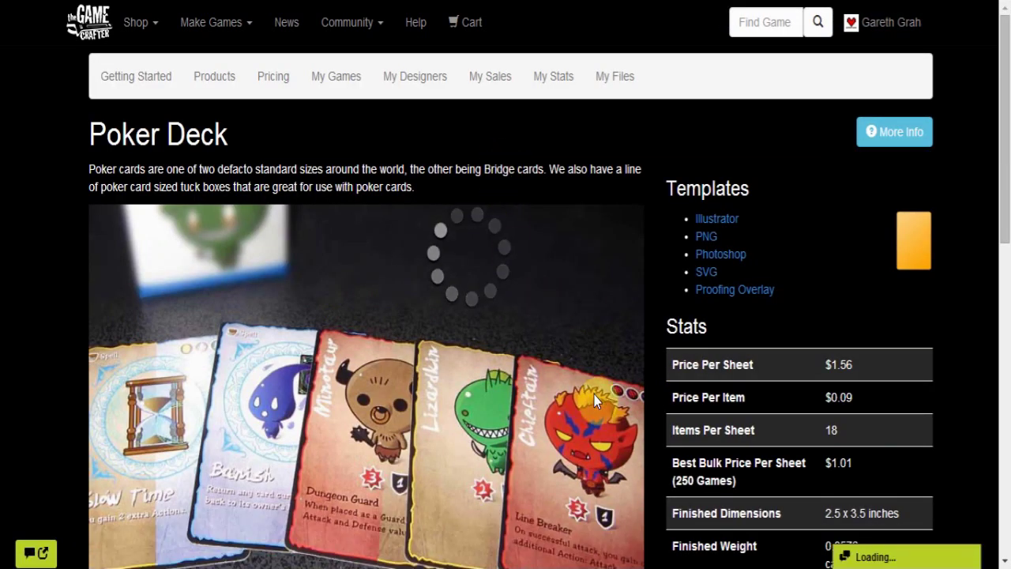
Examine the Poker Deck page's specifications, printing note and list of other decks
{"action": "scroll", "coordinate": [596, 401], "scroll_direction": "down", "scroll_amount": 3}
{"action": "scroll", "coordinate": [616, 395], "scroll_direction": "up", "scroll_amount": 2}
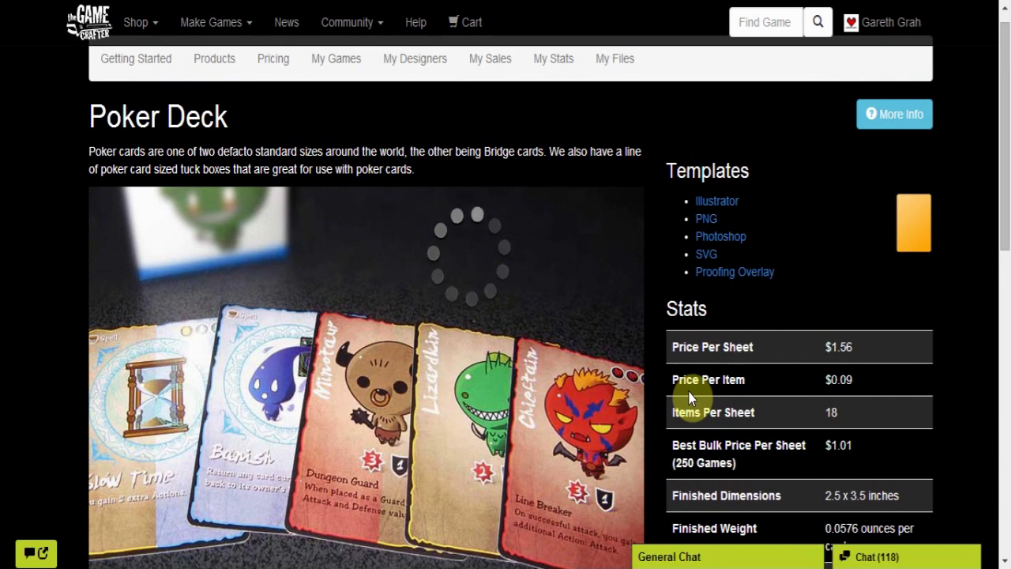
{"action": "scroll", "coordinate": [690, 397], "scroll_direction": "down", "scroll_amount": 2}
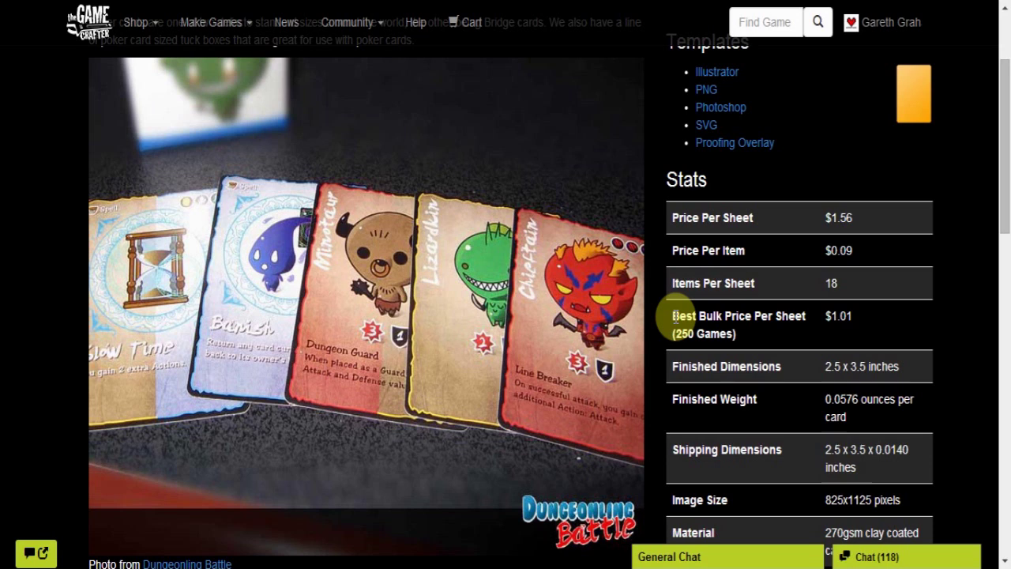
{"action": "scroll", "coordinate": [675, 317], "scroll_direction": "down", "scroll_amount": 5}
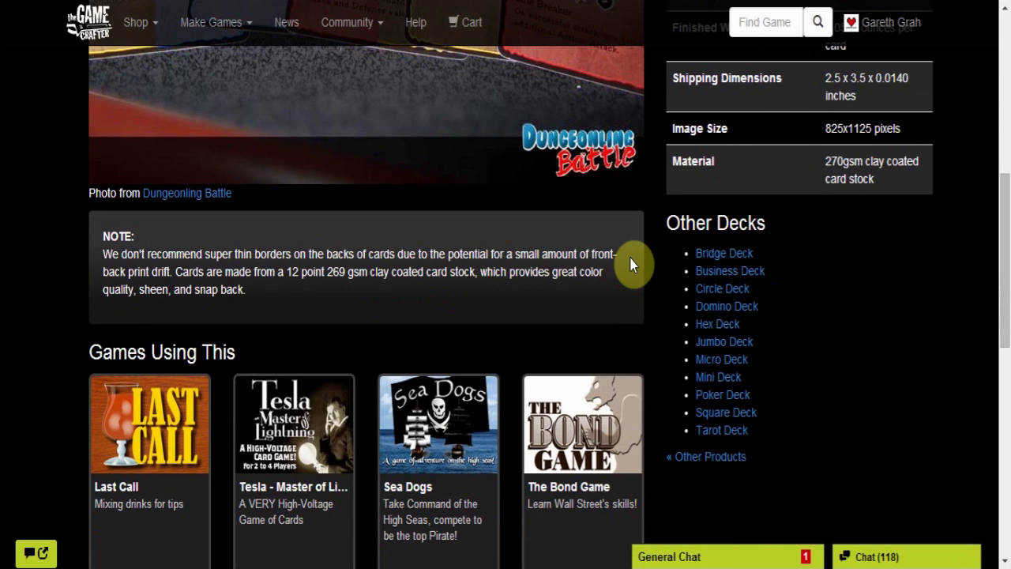
{"action": "scroll", "coordinate": [631, 262], "scroll_direction": "up", "scroll_amount": 5}
{"action": "scroll", "coordinate": [745, 323], "scroll_direction": "down", "scroll_amount": 1}
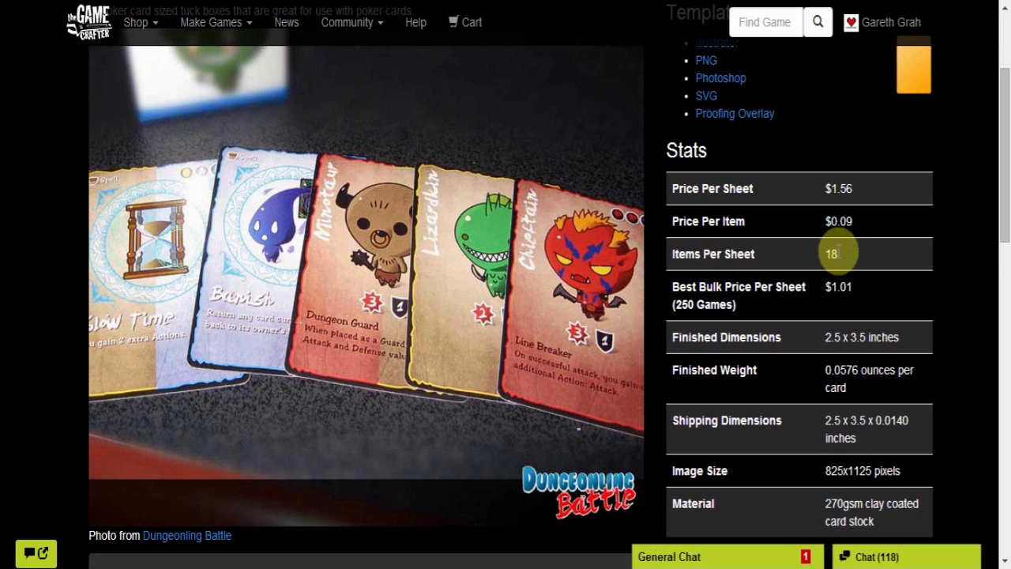
Check the Poker Deck's items per sheet, price per sheet and best bulk price per sheet in the stats
{"action": "left_click_drag", "start_coordinate": [842, 257], "coordinate": [756, 249]}
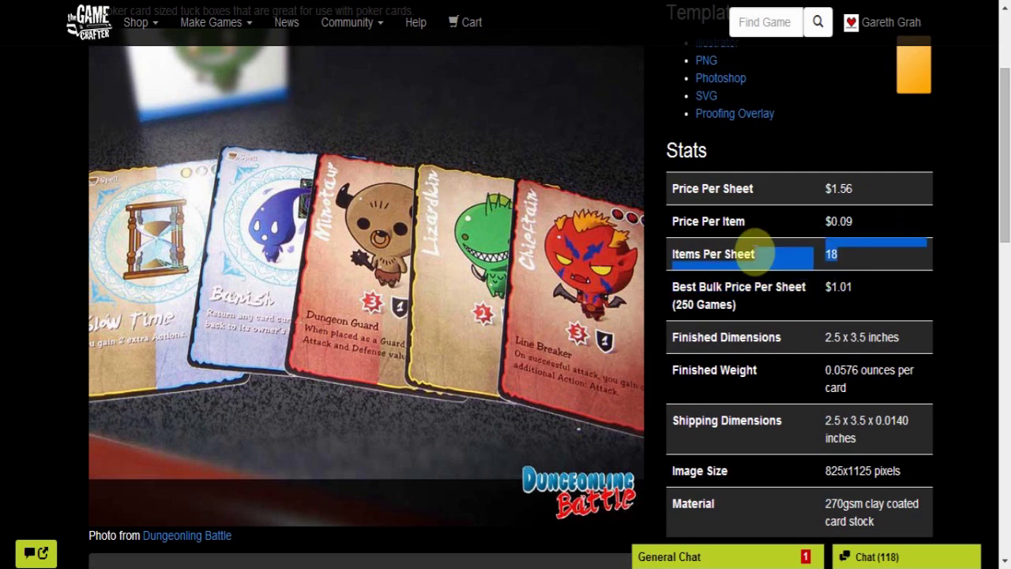
{"action": "left_click", "coordinate": [886, 263]}
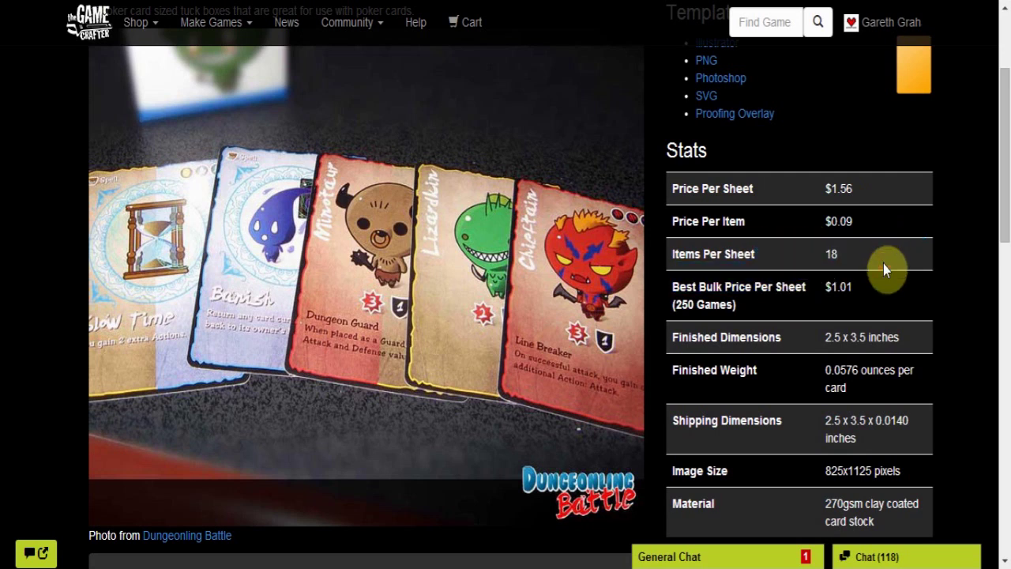
{"action": "left_click_drag", "start_coordinate": [819, 198], "coordinate": [716, 184]}
{"action": "left_click", "coordinate": [889, 188]}
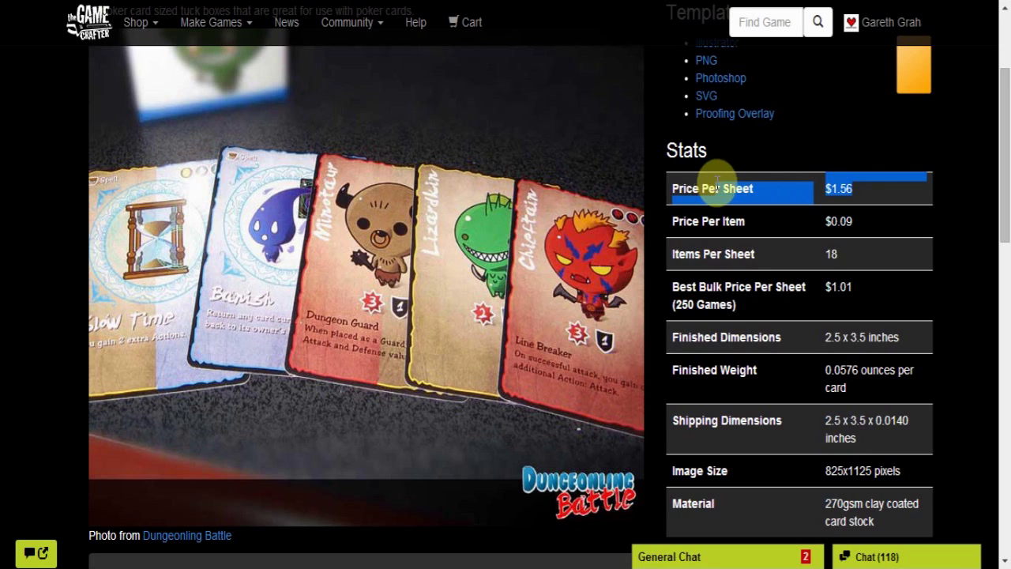
{"action": "left_click", "coordinate": [793, 183]}
{"action": "left_click_drag", "start_coordinate": [820, 254], "coordinate": [857, 255]}
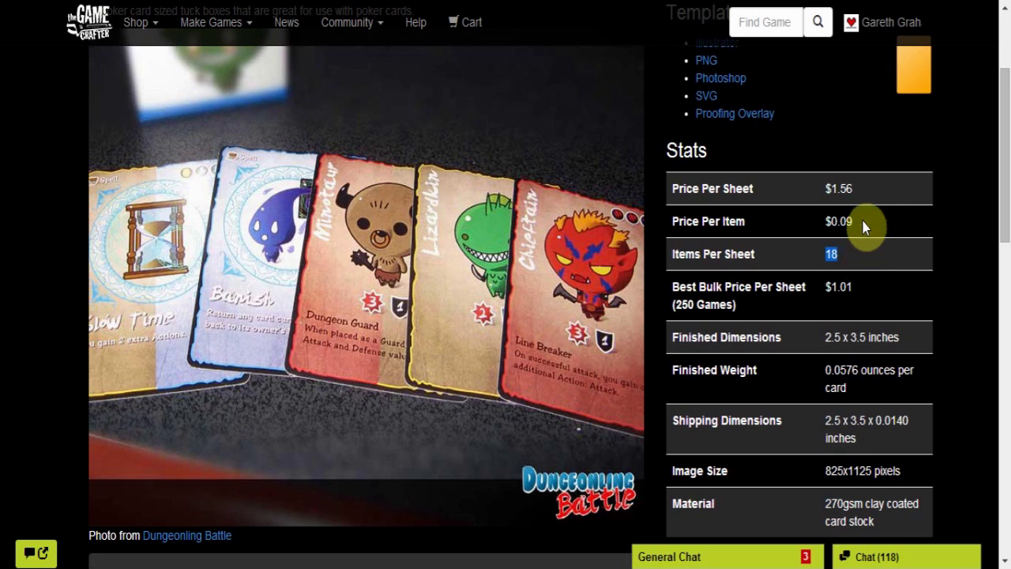
{"action": "left_click", "coordinate": [878, 267]}
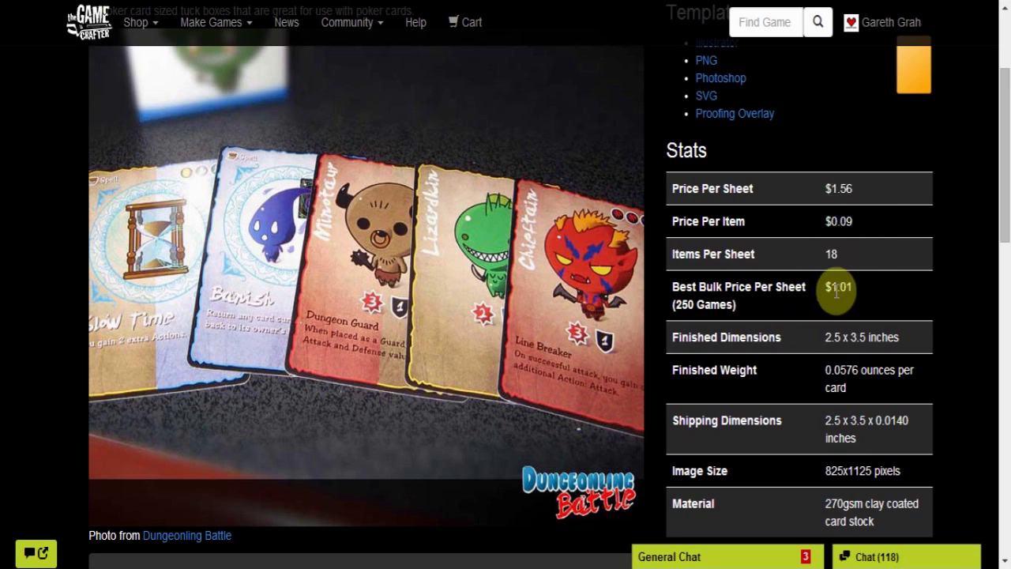
{"action": "left_click_drag", "start_coordinate": [872, 287], "coordinate": [824, 288]}
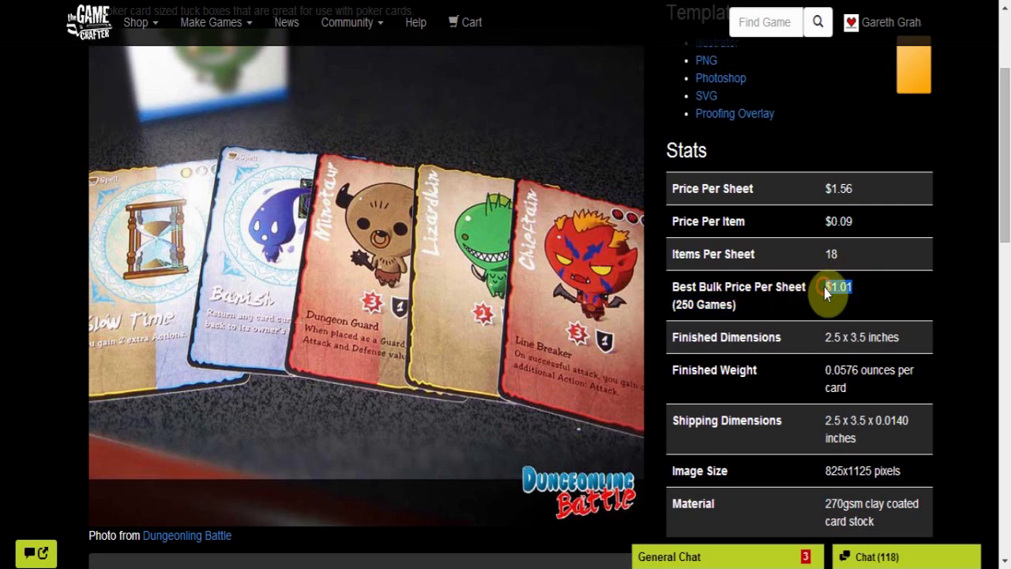
{"action": "left_click", "coordinate": [872, 295]}
Download the Poker Deck's PNG template and open the downloaded poker-card.png file
{"action": "scroll", "coordinate": [772, 303], "scroll_direction": "up", "scroll_amount": 2}
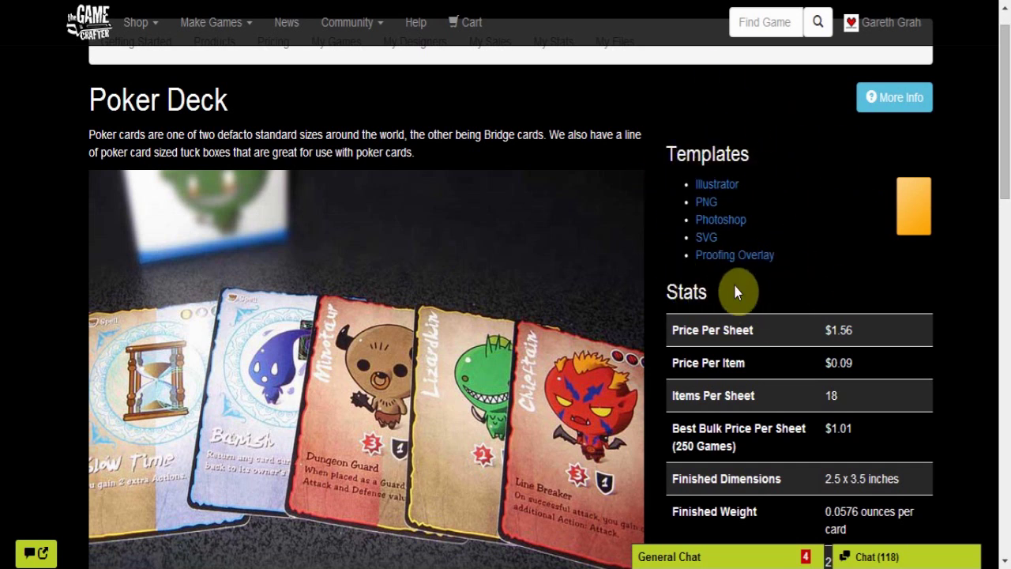
{"action": "left_click", "coordinate": [715, 215]}
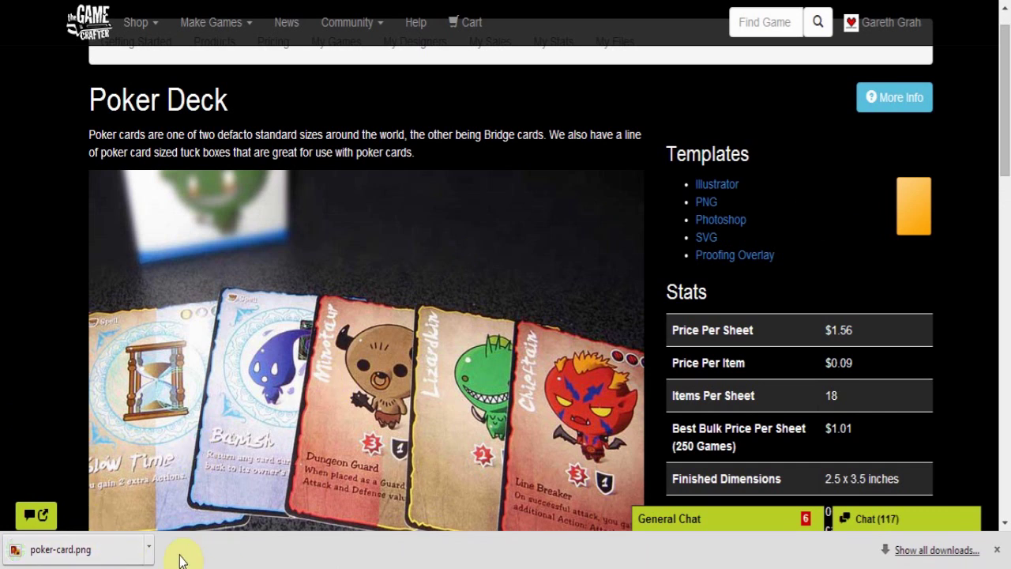
{"action": "left_click", "coordinate": [149, 546]}
{"action": "left_click", "coordinate": [201, 442]}
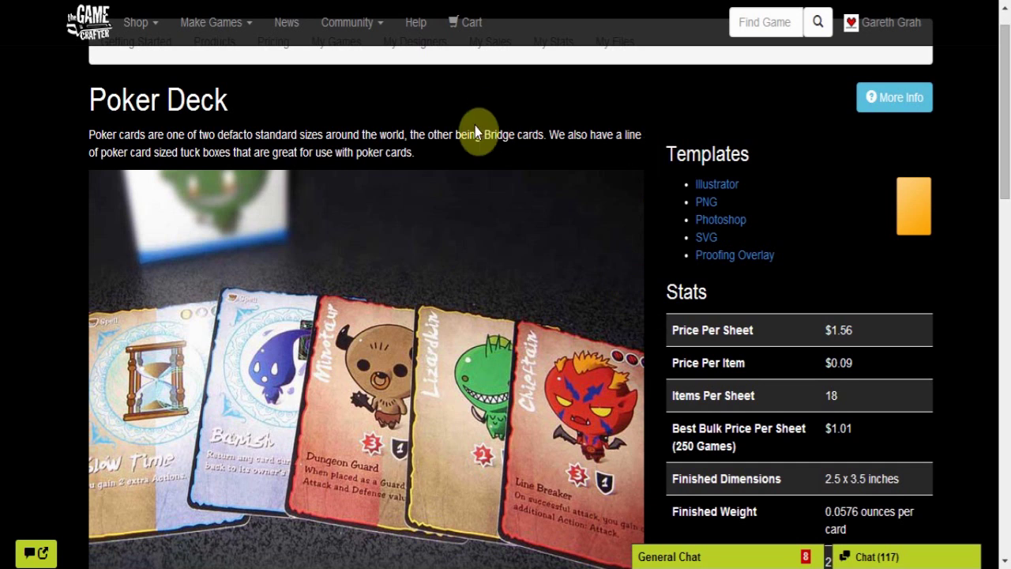
Go to the list of own games and create a new custom game
{"action": "scroll", "coordinate": [476, 132], "scroll_direction": "up", "scroll_amount": 1}
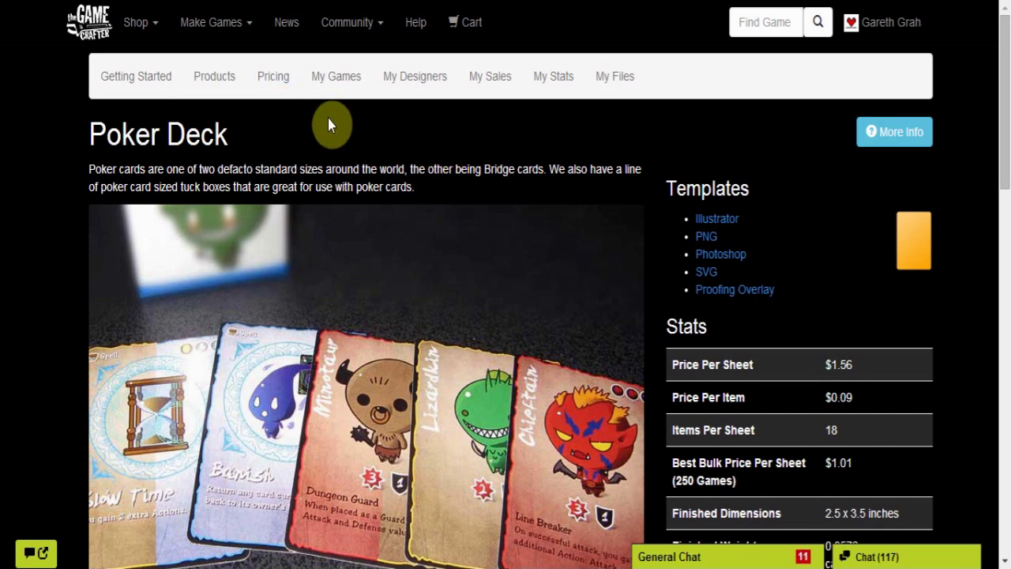
{"action": "left_click", "coordinate": [229, 35]}
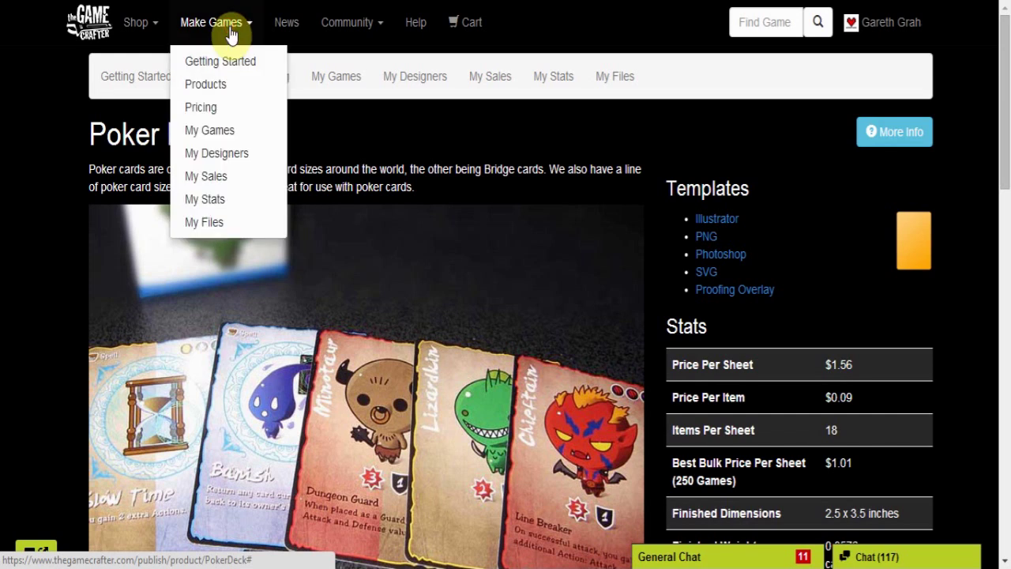
{"action": "left_click", "coordinate": [215, 133]}
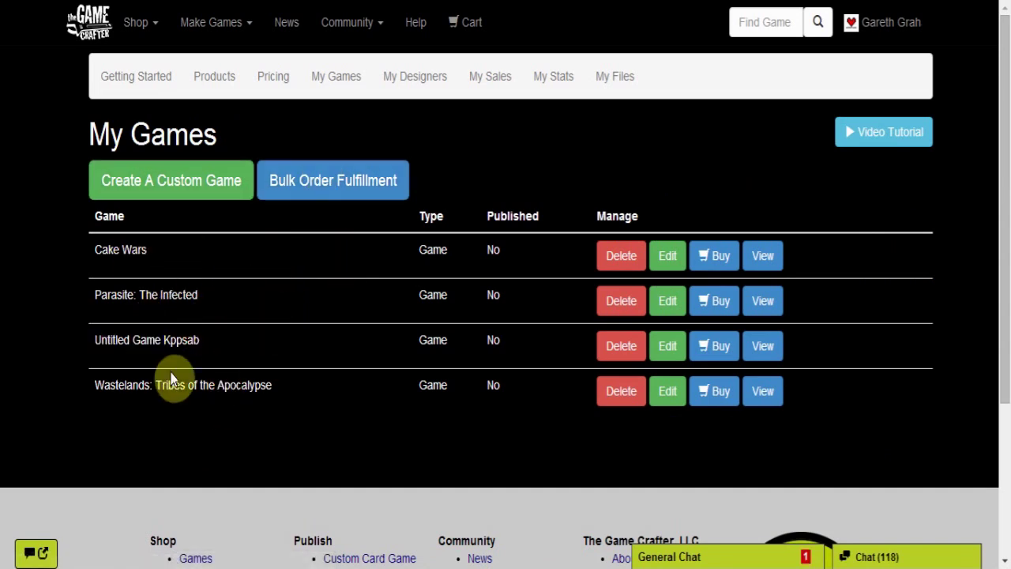
{"action": "left_click", "coordinate": [169, 189]}
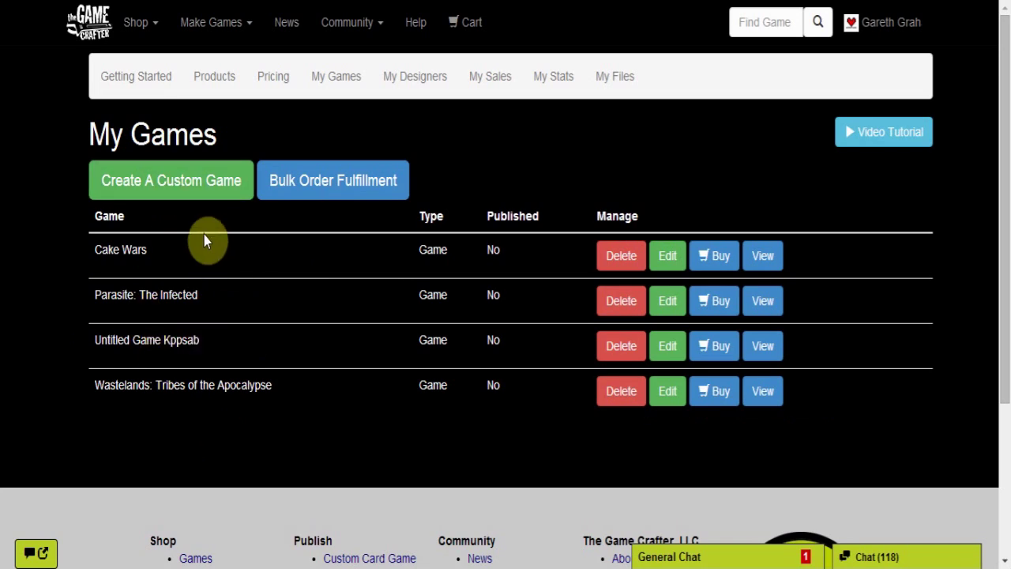
{"action": "left_click", "coordinate": [226, 185]}
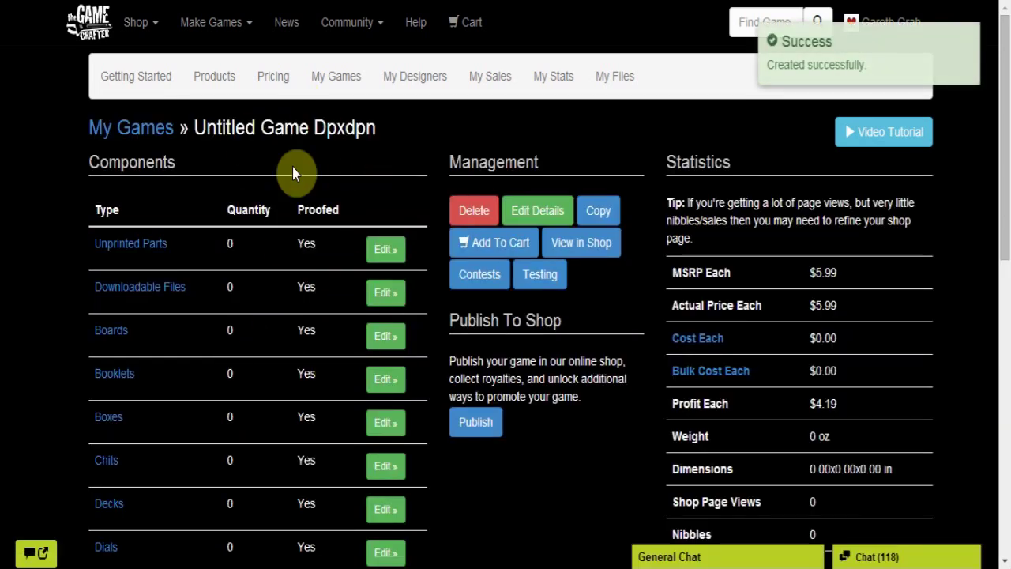
Open the new game's details and rename the game as "Tutorial Game - For YouTube"
{"action": "left_click", "coordinate": [544, 212]}
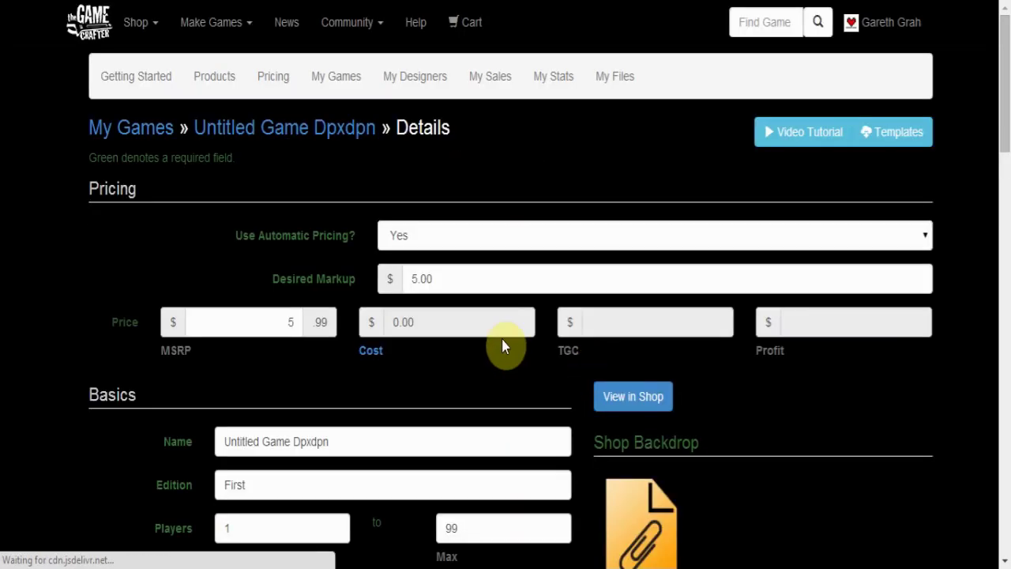
{"action": "scroll", "coordinate": [368, 399], "scroll_direction": "down", "scroll_amount": 2}
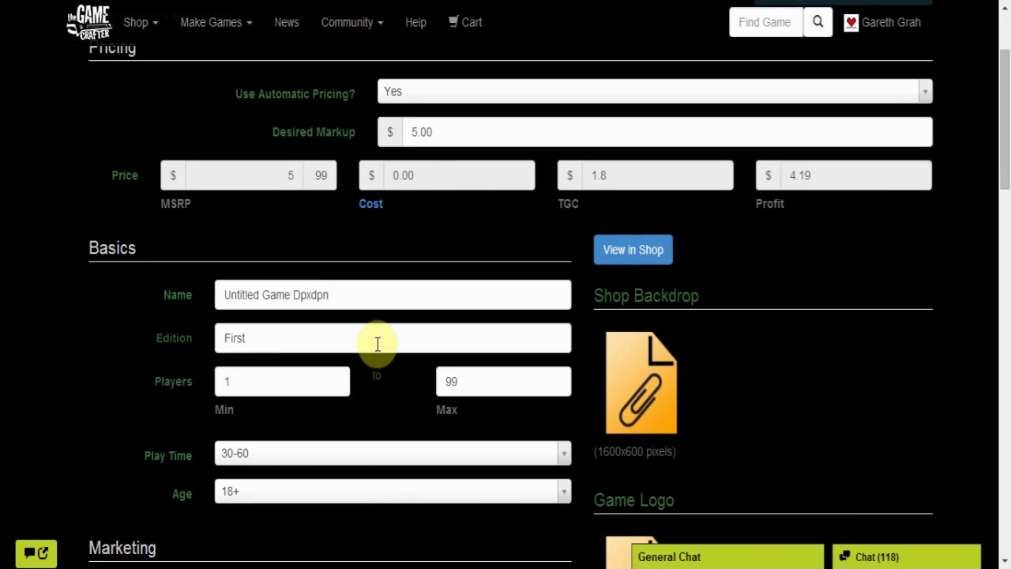
{"action": "left_click_drag", "start_coordinate": [395, 296], "coordinate": [101, 305]}
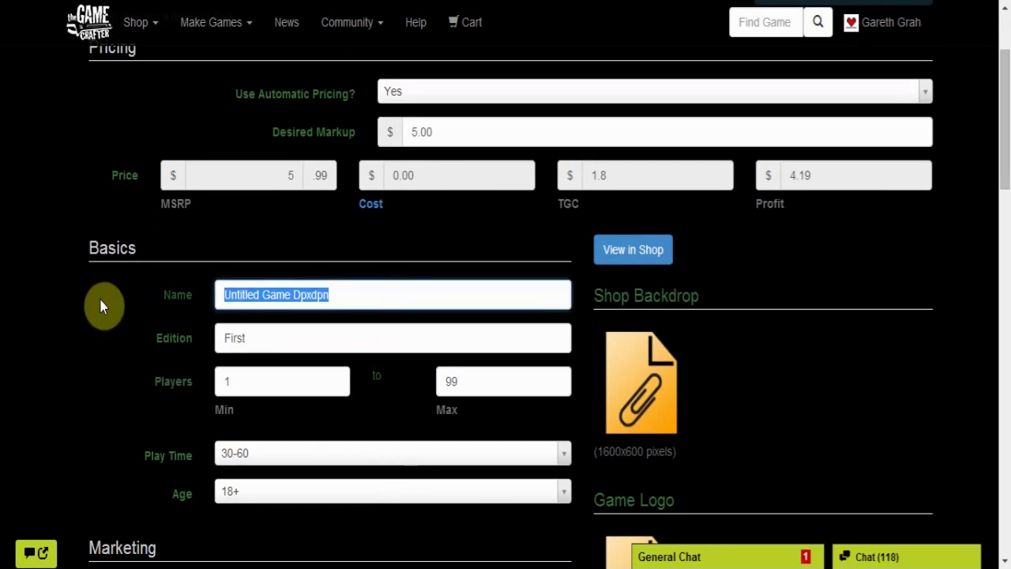
{"action": "type", "text": "T"}
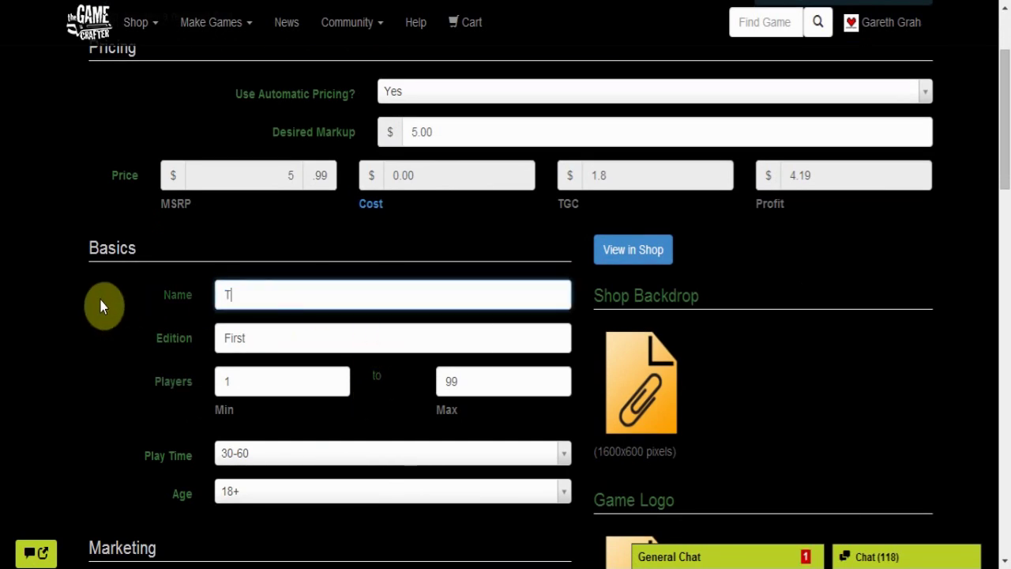
{"action": "type", "text": "utorial Game"}
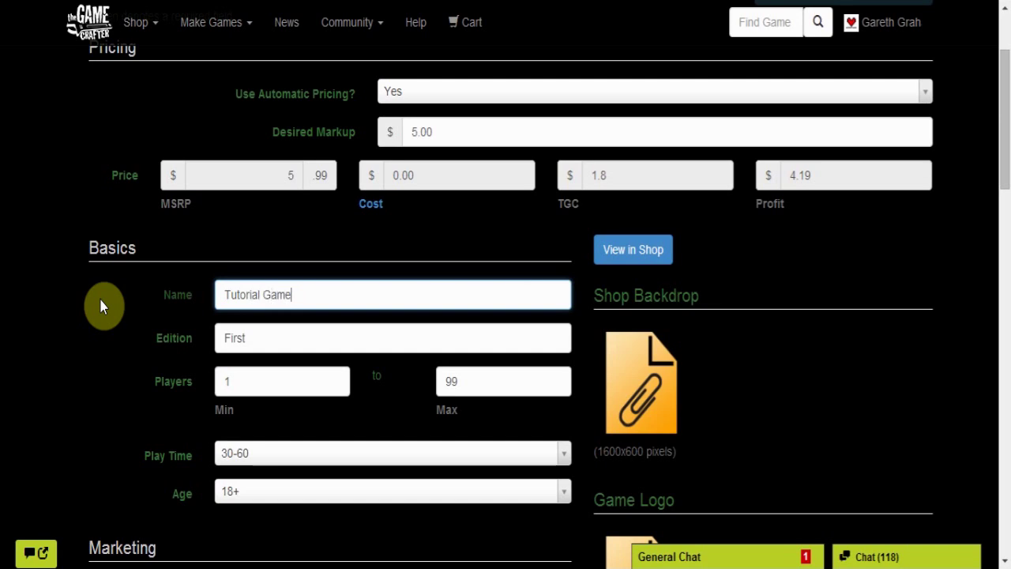
{"action": "type", "text": " - For YouTube"}
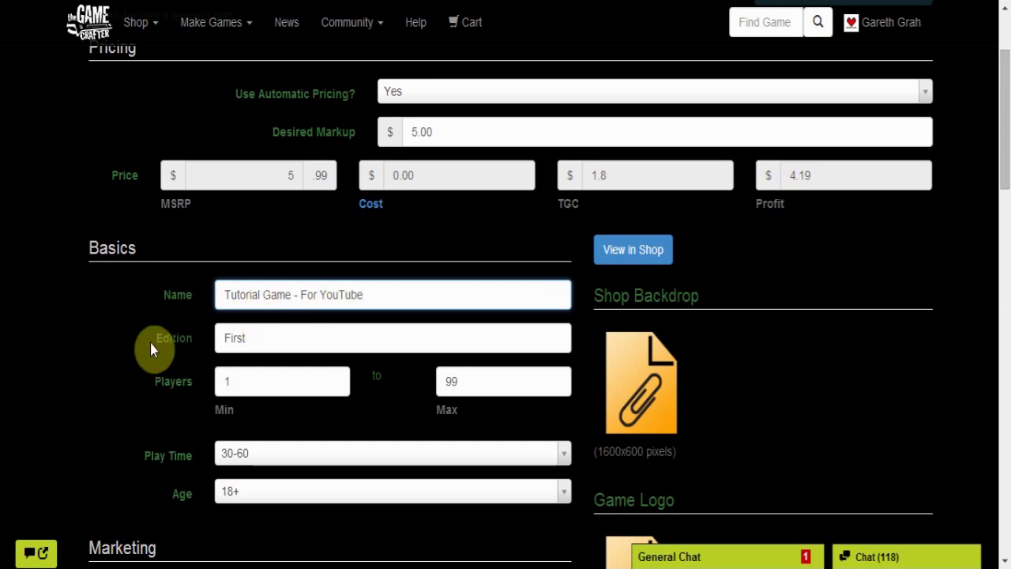
Return to the list of own games and open Tutorial Game - For YouTube for editing
{"action": "scroll", "coordinate": [150, 343], "scroll_direction": "down", "scroll_amount": 6}
{"action": "scroll", "coordinate": [152, 349], "scroll_direction": "down", "scroll_amount": 8}
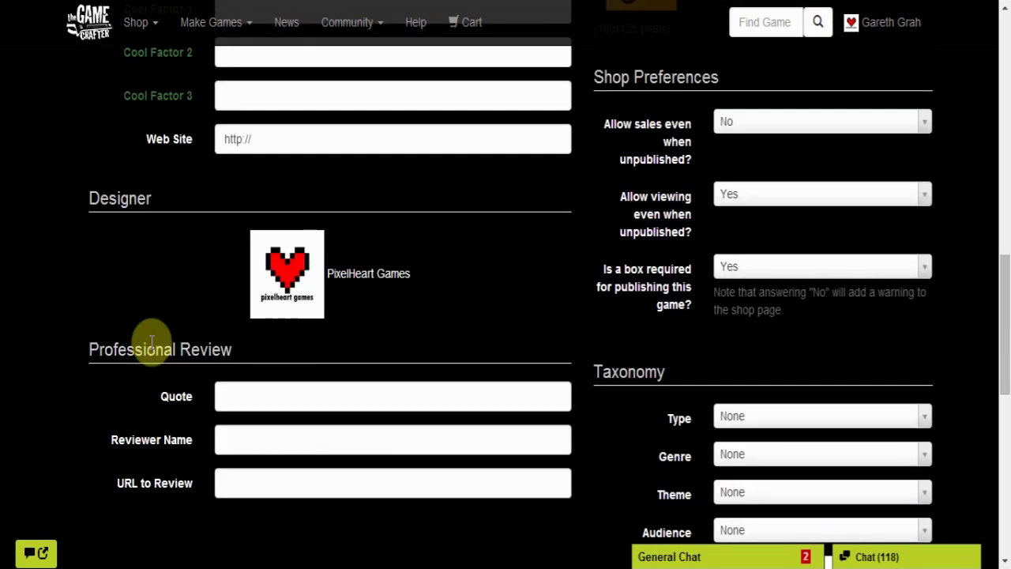
{"action": "scroll", "coordinate": [149, 340], "scroll_direction": "up", "scroll_amount": 14}
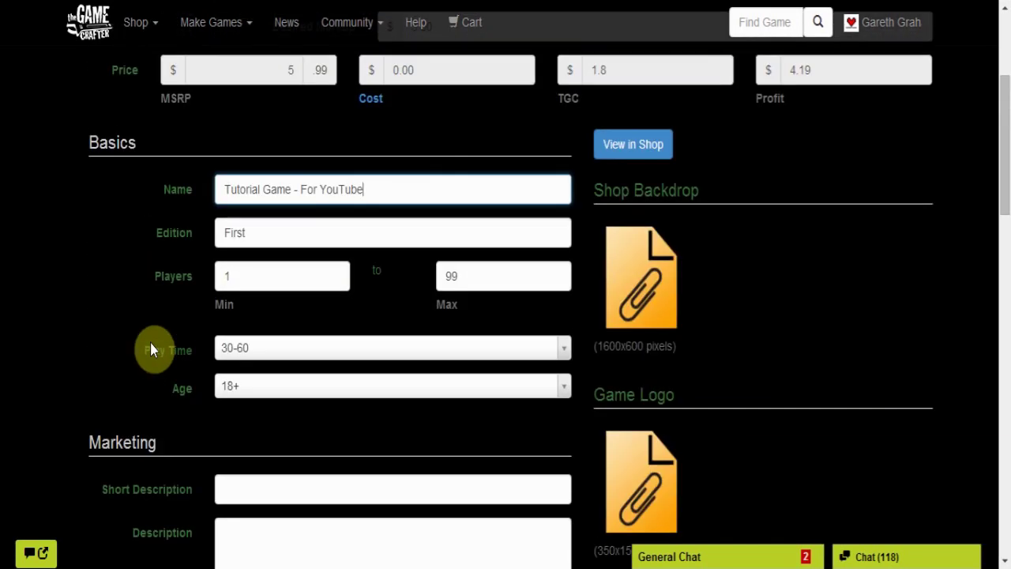
{"action": "left_click", "coordinate": [146, 128]}
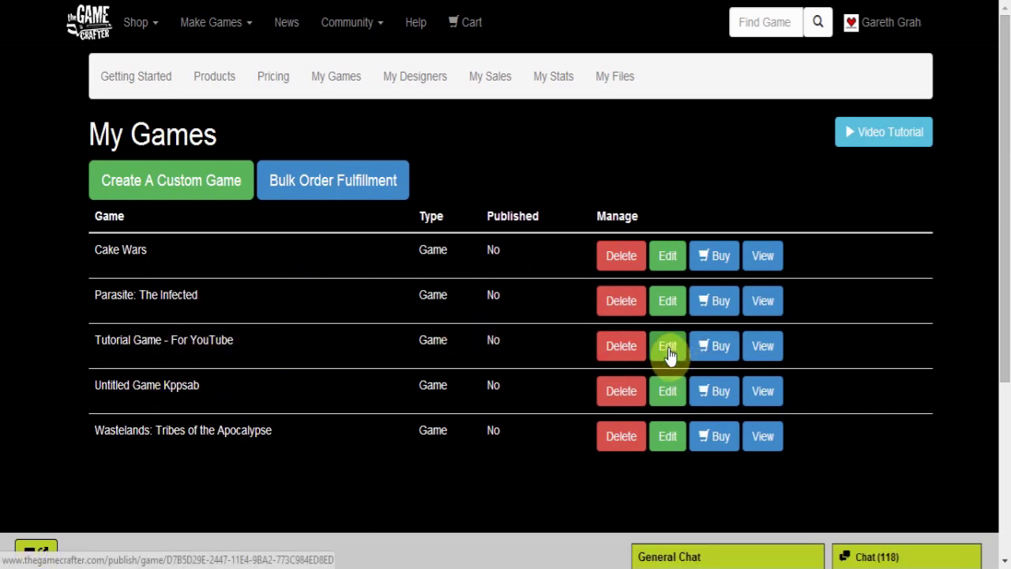
{"action": "left_click", "coordinate": [669, 356]}
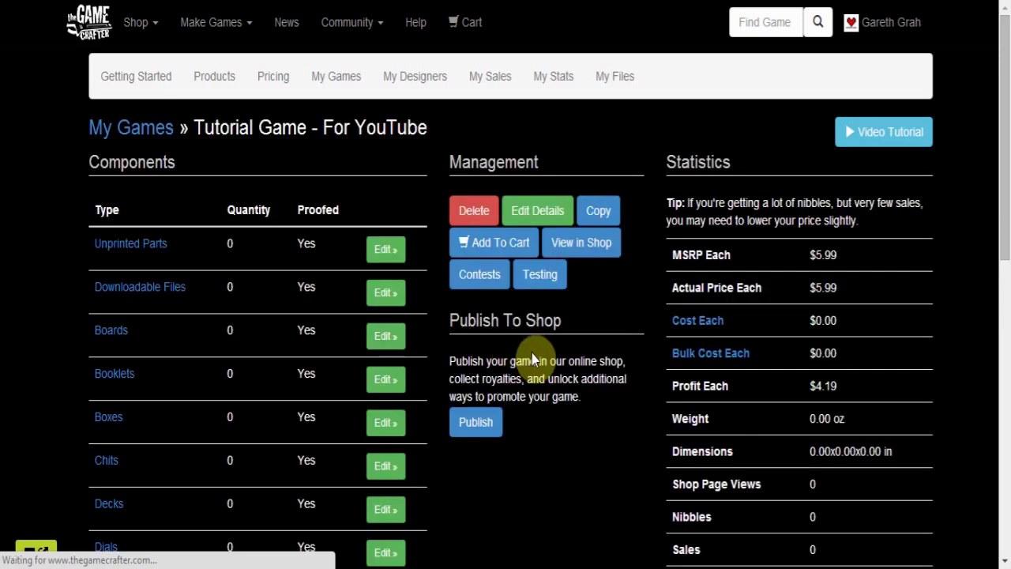
Open the game's deck components and go to editing the Poker Deck type
{"action": "scroll", "coordinate": [584, 383], "scroll_direction": "down", "scroll_amount": 1}
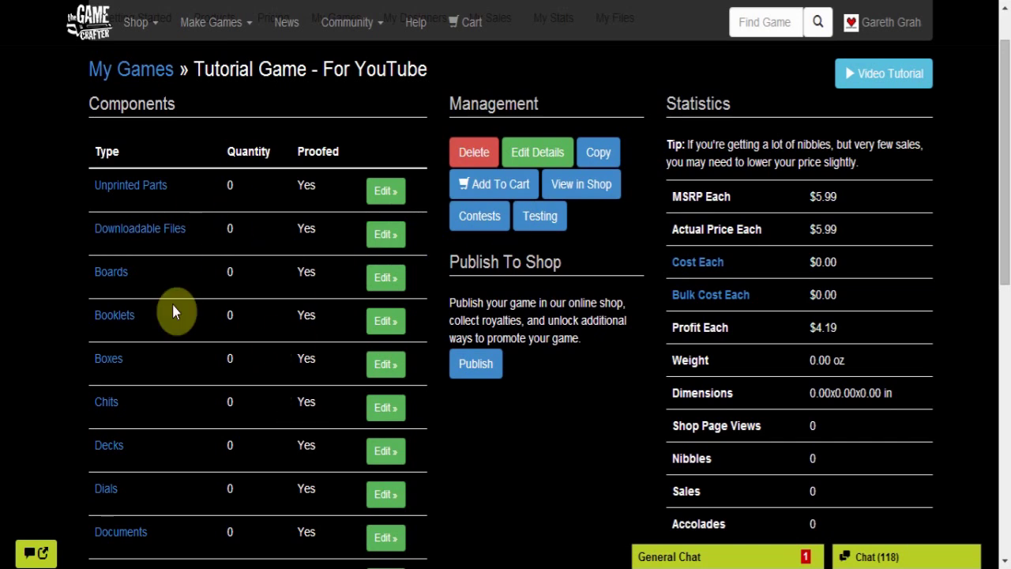
{"action": "scroll", "coordinate": [266, 440], "scroll_direction": "down", "scroll_amount": 1}
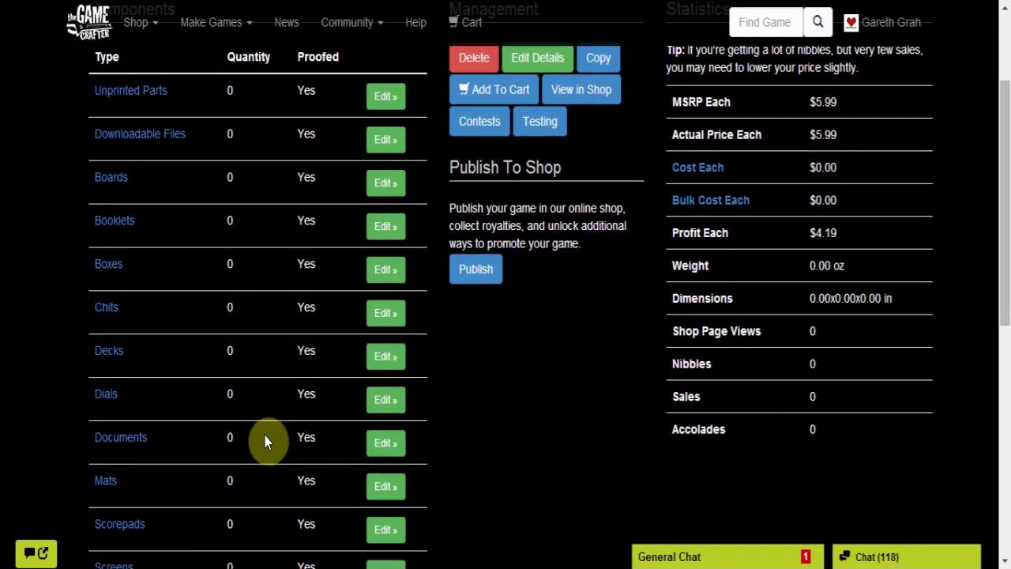
{"action": "left_click", "coordinate": [383, 353]}
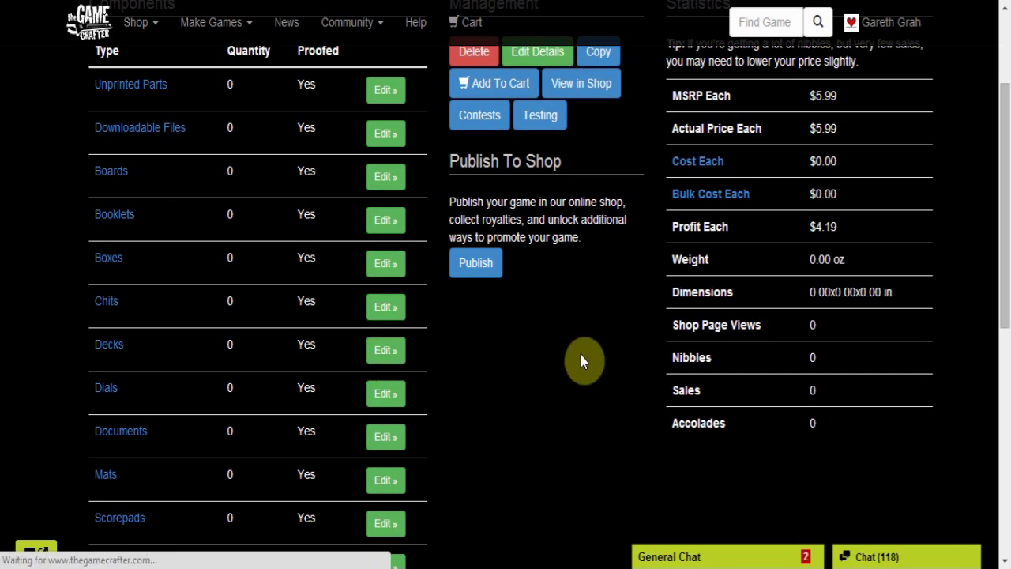
{"action": "scroll", "coordinate": [581, 359], "scroll_direction": "down", "scroll_amount": 4}
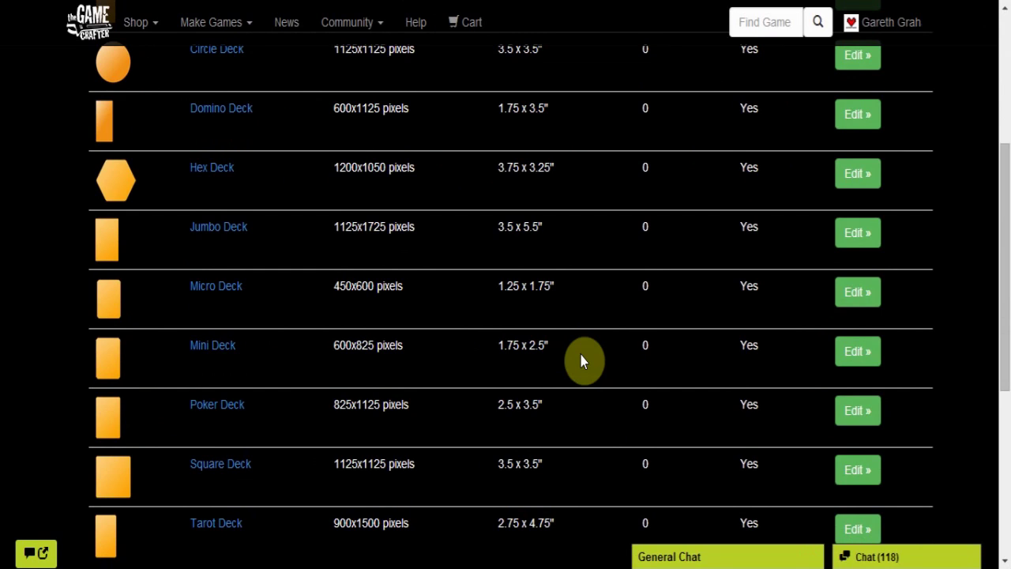
{"action": "left_click", "coordinate": [867, 414]}
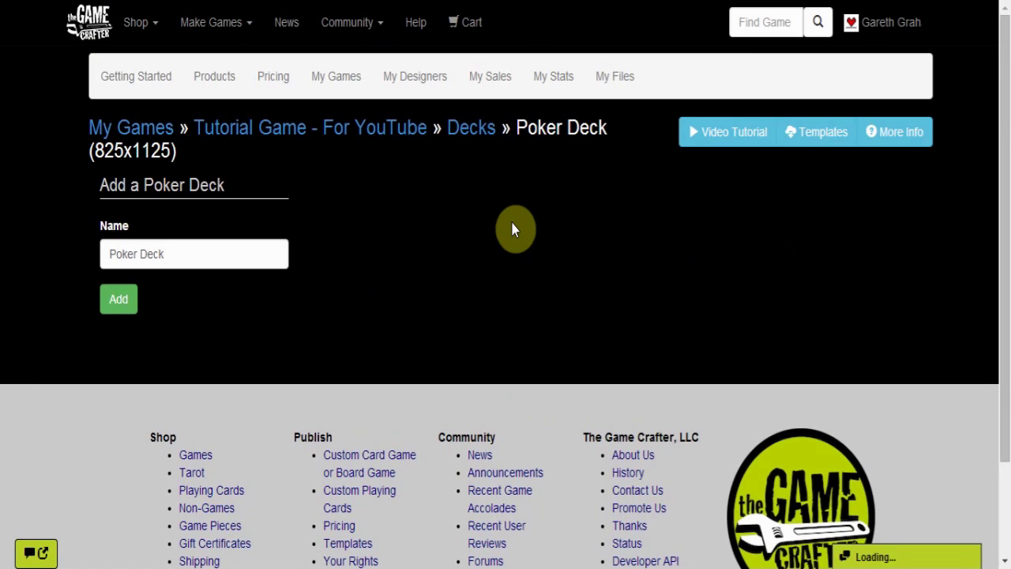
Add a poker deck named "Tutorial Deck" to the game
{"action": "left_click_drag", "start_coordinate": [229, 259], "coordinate": [3, 255]}
{"action": "type", "text": "Tu"}
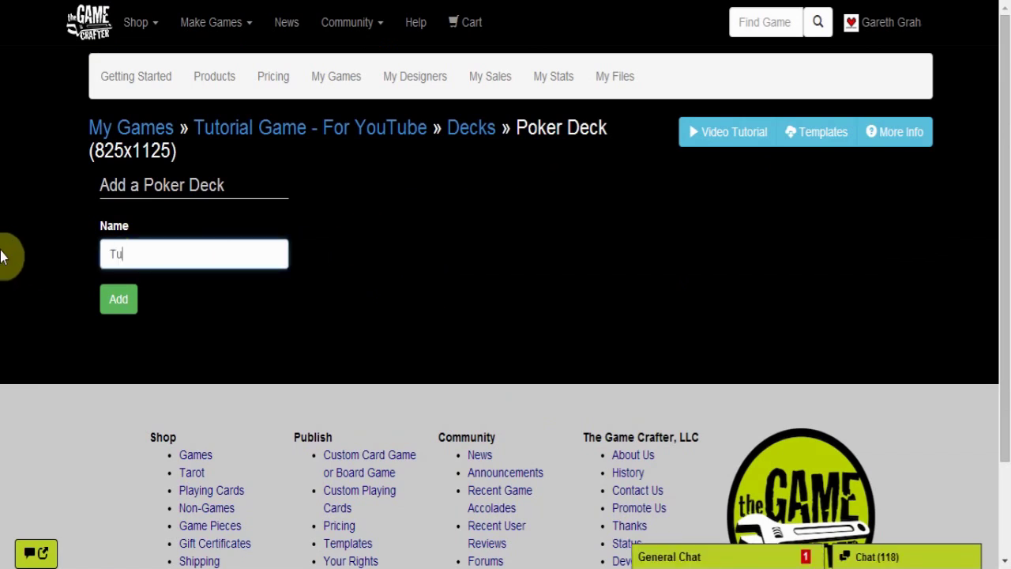
{"action": "type", "text": "torial Deck"}
{"action": "left_click", "coordinate": [118, 306]}
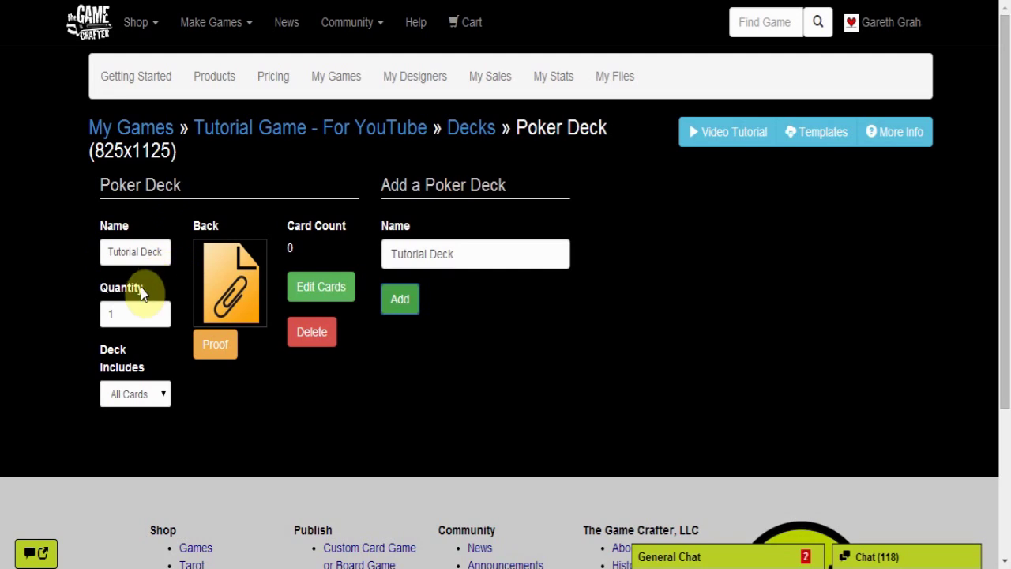
Set the Tutorial Deck's quantity to 4 and have the deck include All Cards
{"action": "left_click", "coordinate": [135, 316]}
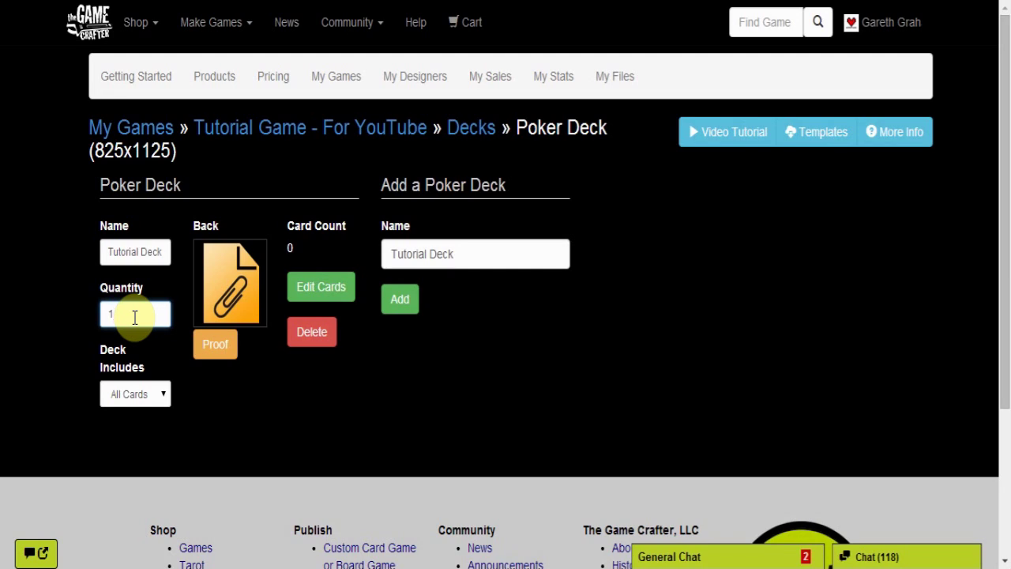
{"action": "type", "text": "4"}
{"action": "left_click", "coordinate": [161, 394]}
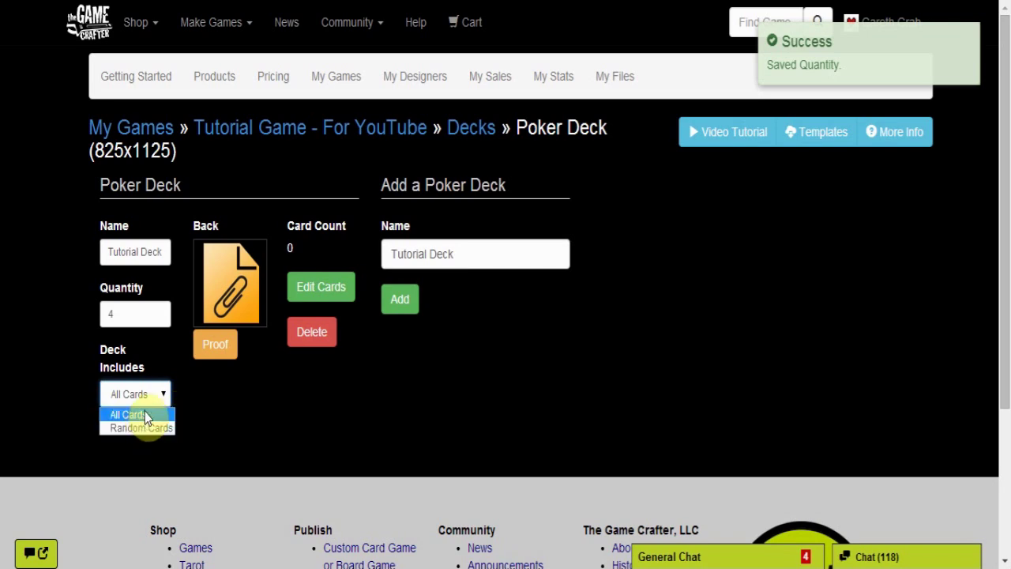
{"action": "left_click", "coordinate": [145, 410]}
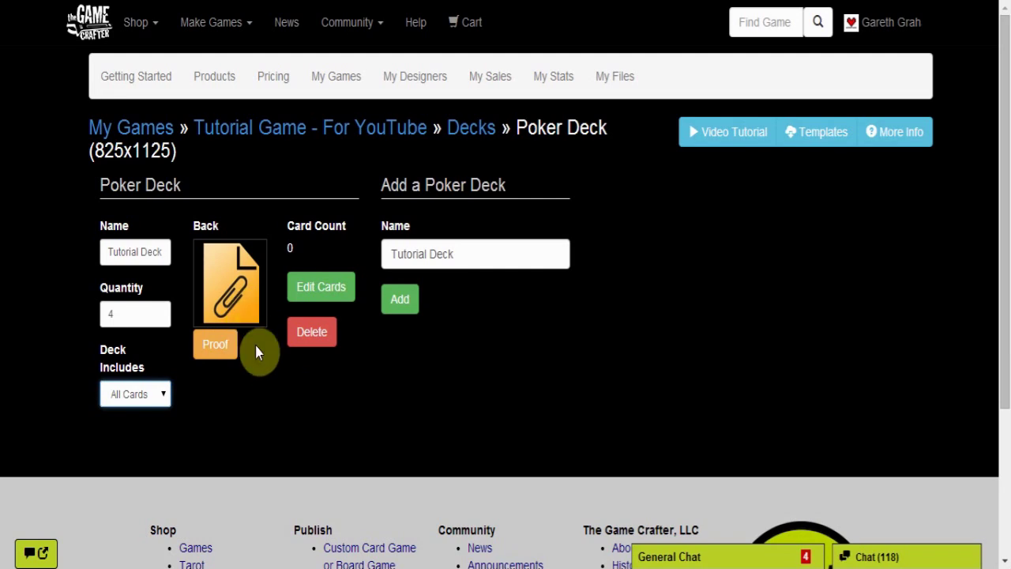
Start choosing the deck's back image and upload the poker-card file to the root folder of the site's filesystem
{"action": "left_click", "coordinate": [233, 283]}
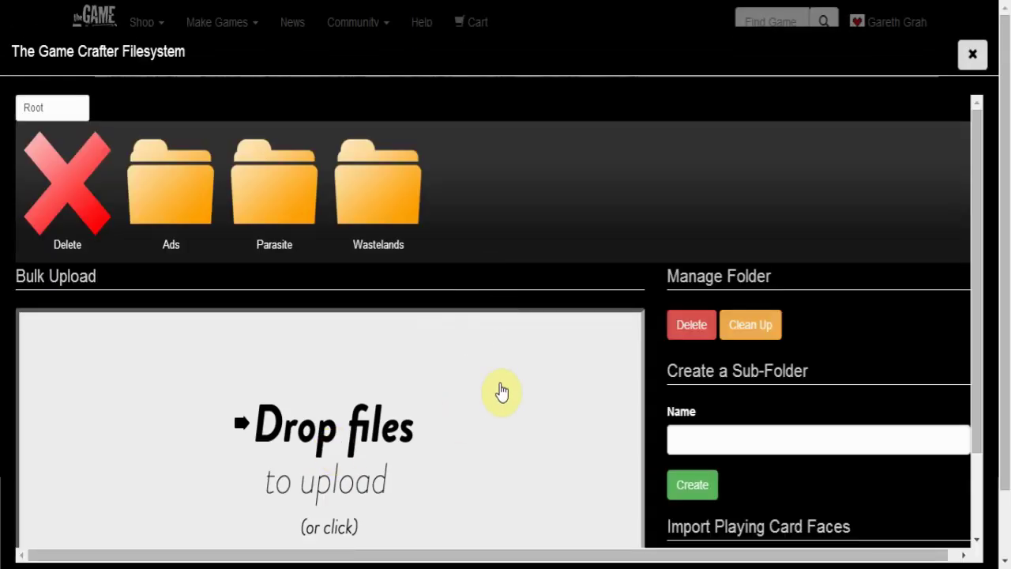
{"action": "scroll", "coordinate": [435, 424], "scroll_direction": "down", "scroll_amount": 2}
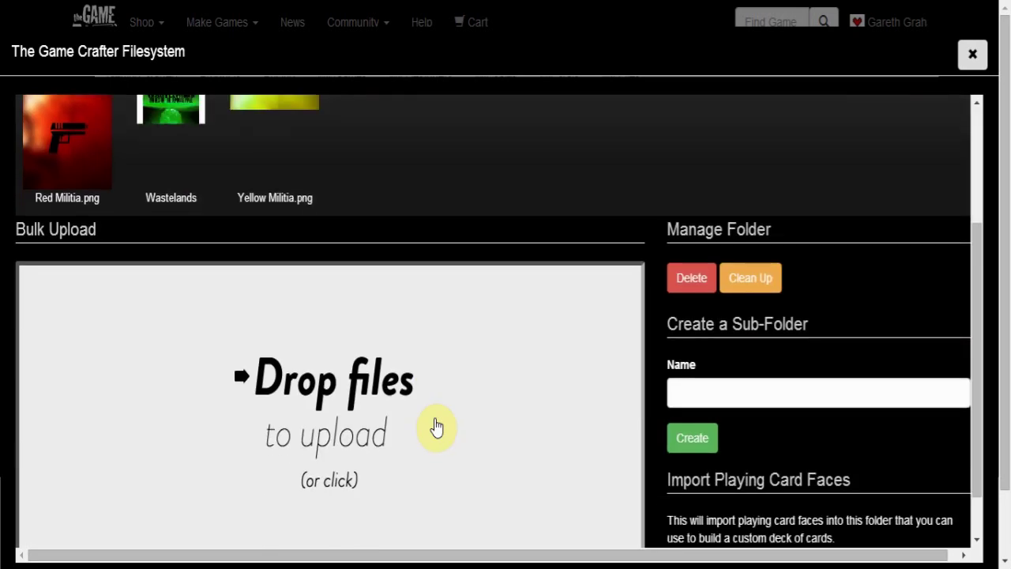
{"action": "scroll", "coordinate": [435, 426], "scroll_direction": "down", "scroll_amount": 2}
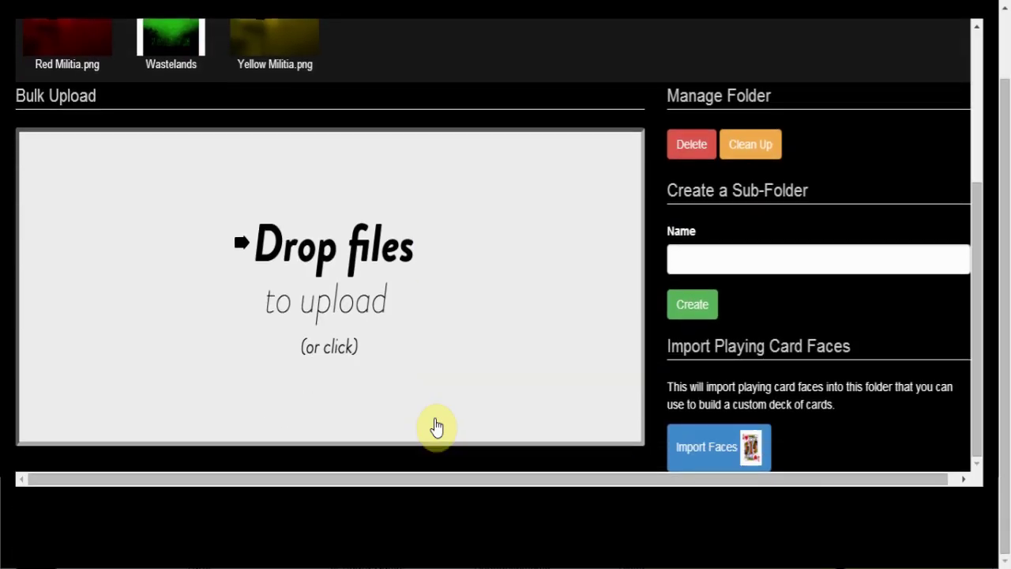
{"action": "left_click", "coordinate": [451, 269]}
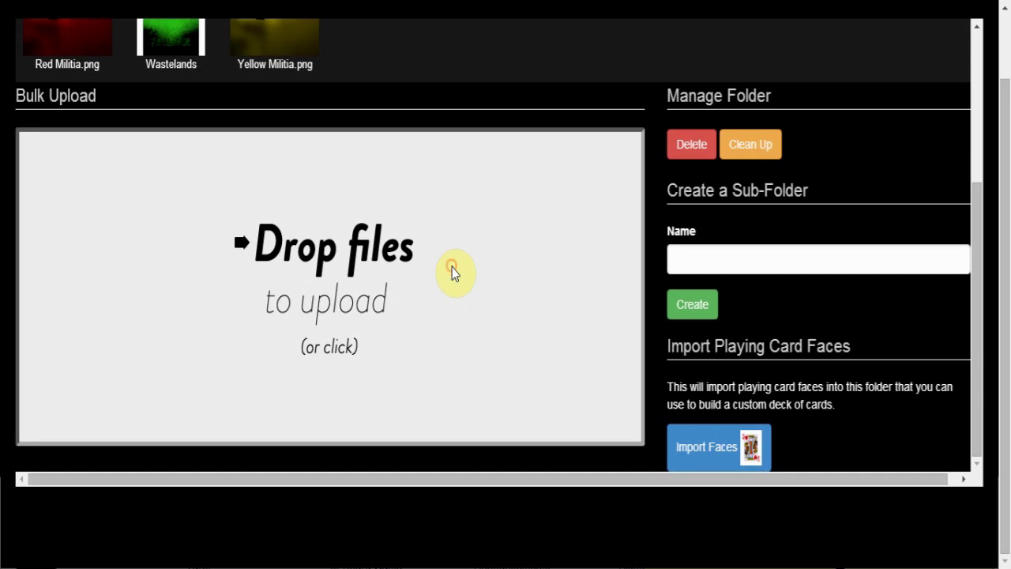
{"action": "left_click_drag", "start_coordinate": [491, 58], "coordinate": [503, 244]}
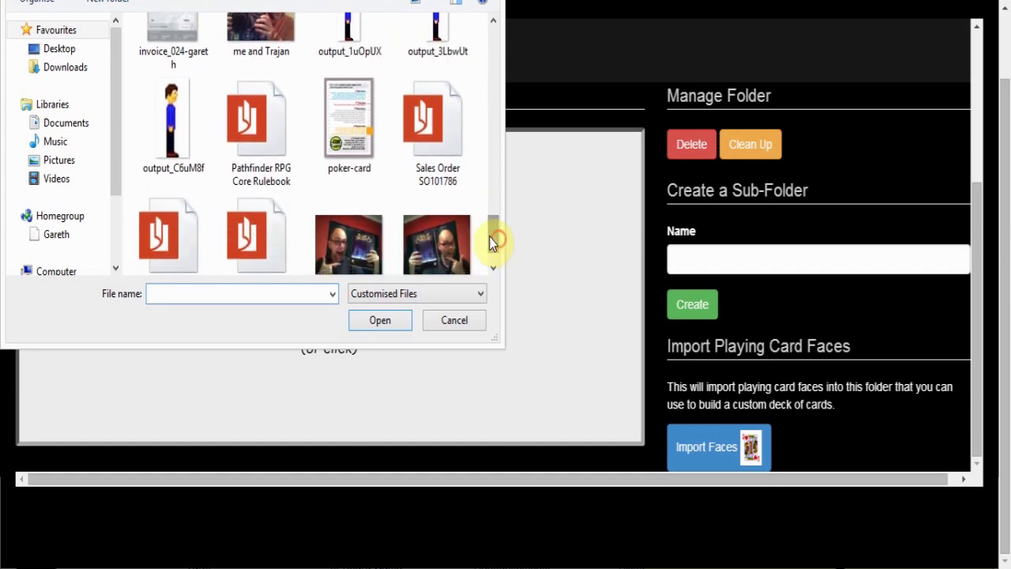
{"action": "left_click", "coordinate": [351, 134]}
{"action": "double_click", "coordinate": [350, 134]}
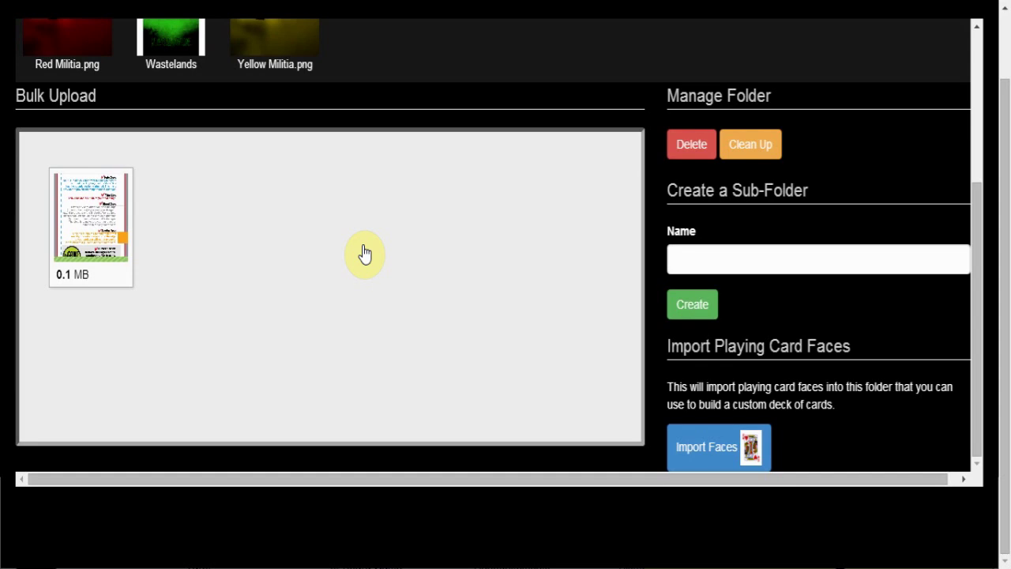
Choose the uploaded poker-card.png as the Tutorial Deck's back image
{"action": "scroll", "coordinate": [363, 251], "scroll_direction": "up", "scroll_amount": 2}
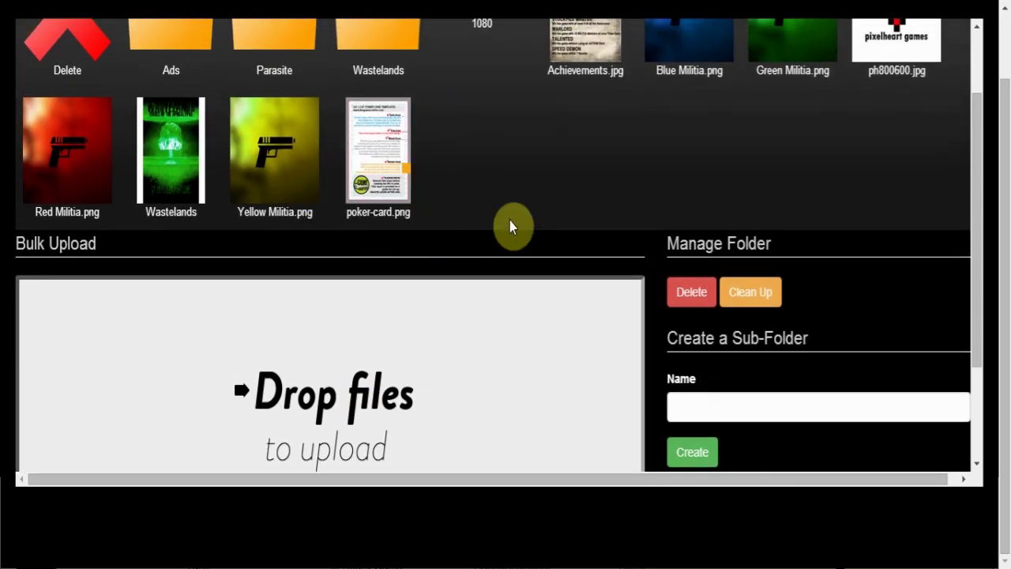
{"action": "scroll", "coordinate": [511, 225], "scroll_direction": "up", "scroll_amount": 1}
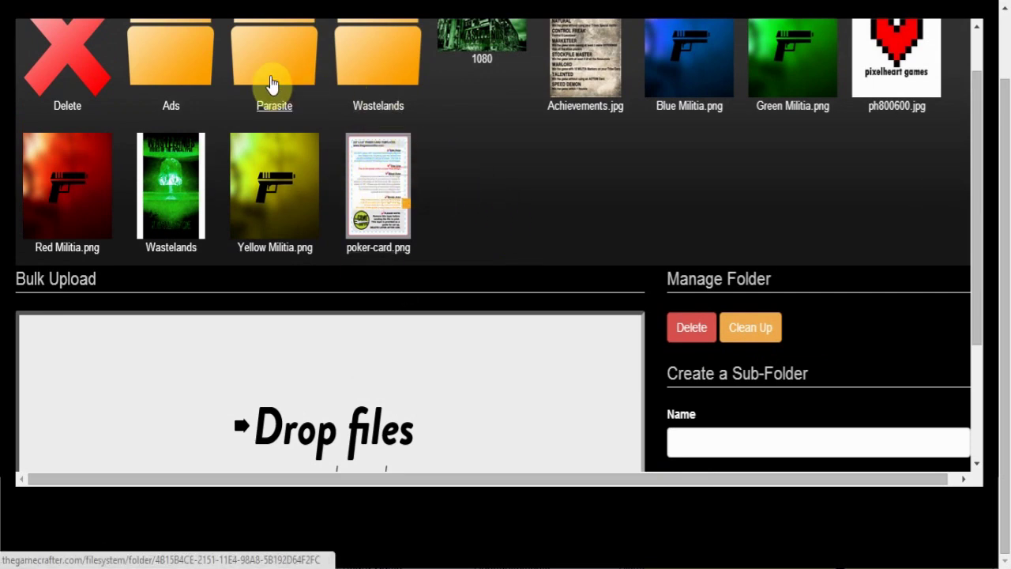
{"action": "left_click", "coordinate": [376, 215]}
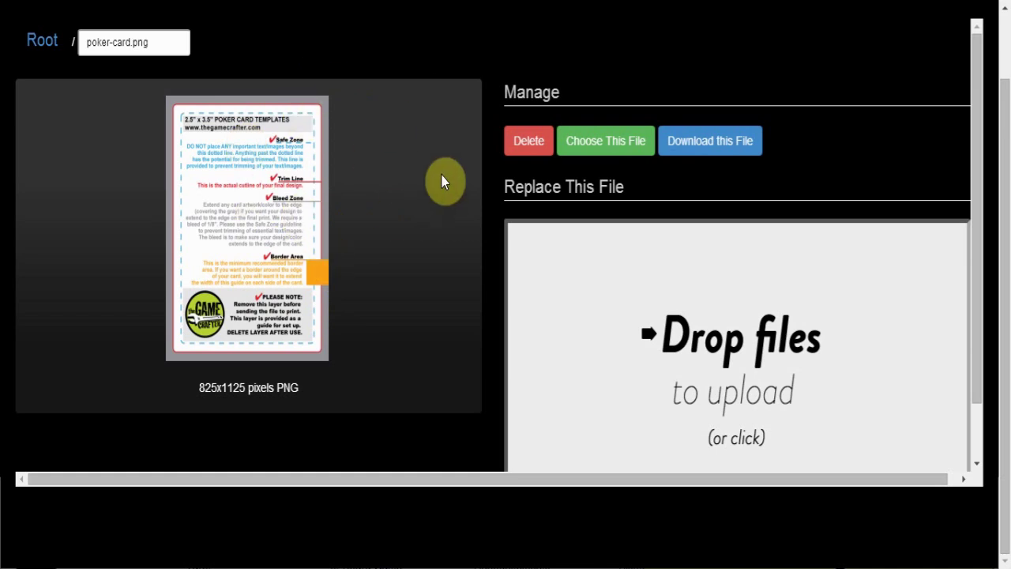
{"action": "left_click", "coordinate": [620, 156]}
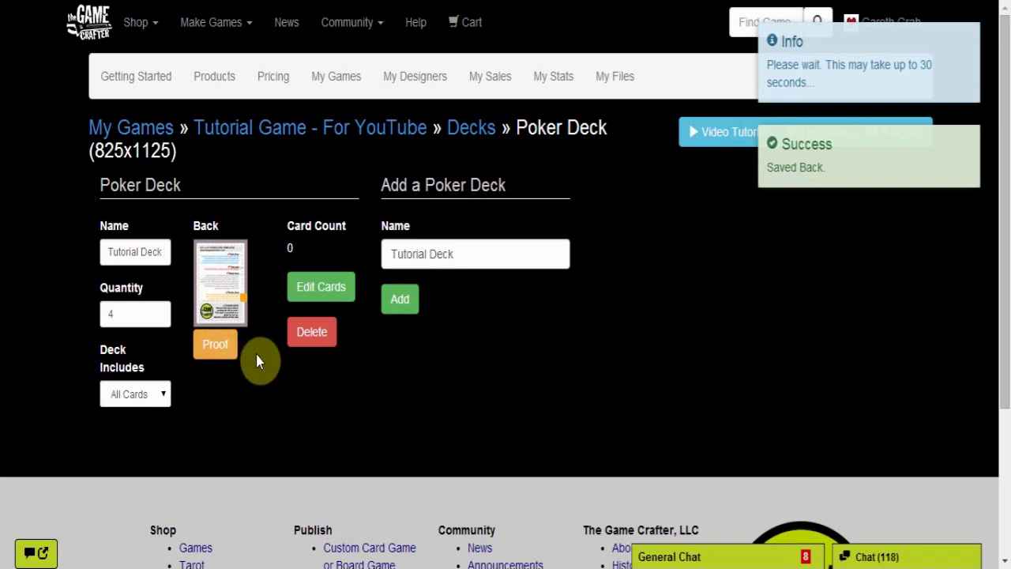
Add a card named "Card" to the Tutorial Deck and choose poker-card.png as its face image
{"action": "left_click", "coordinate": [314, 294]}
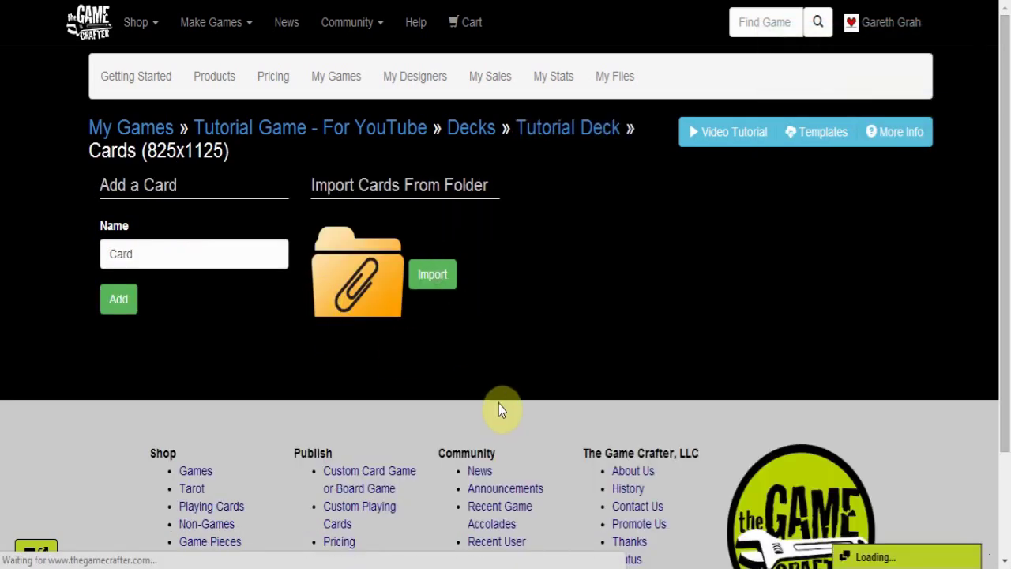
{"action": "left_click", "coordinate": [115, 304]}
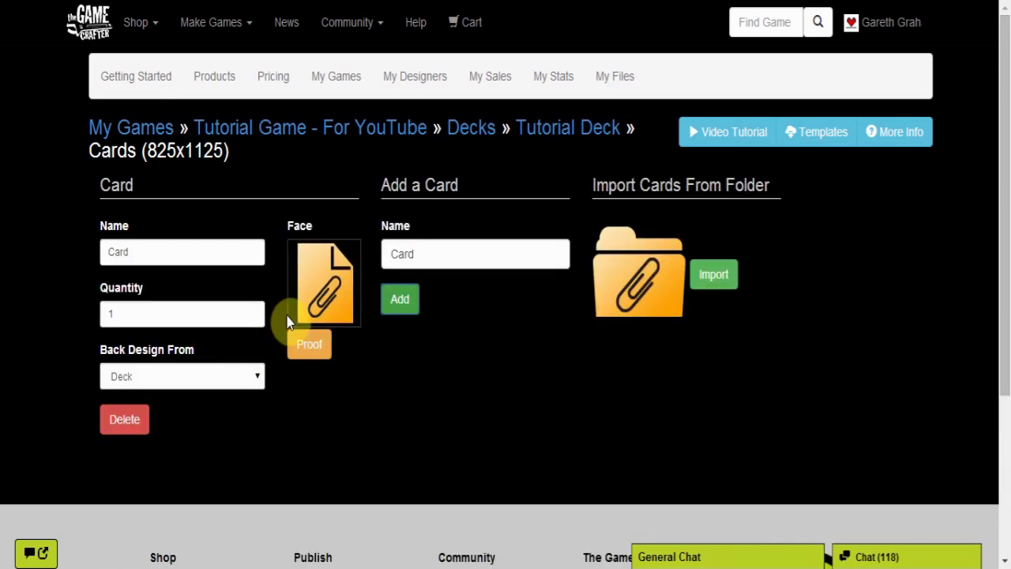
{"action": "left_click", "coordinate": [400, 299]}
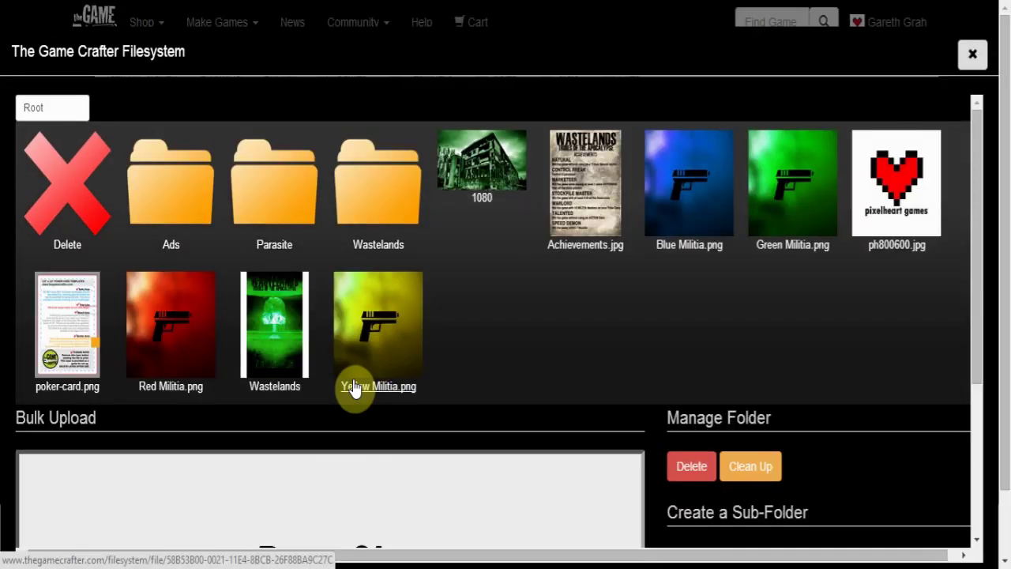
{"action": "left_click", "coordinate": [75, 344]}
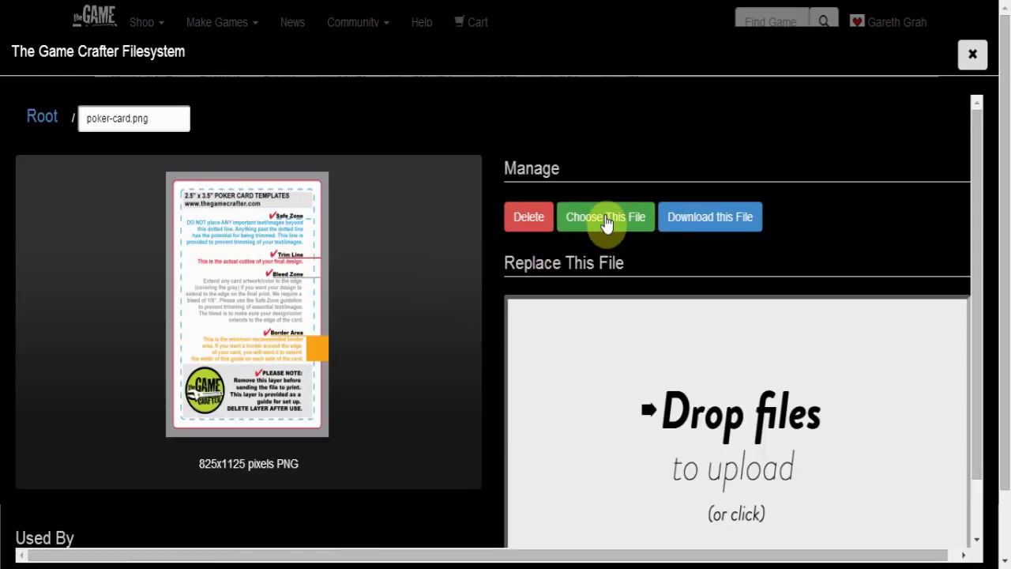
{"action": "left_click", "coordinate": [604, 221]}
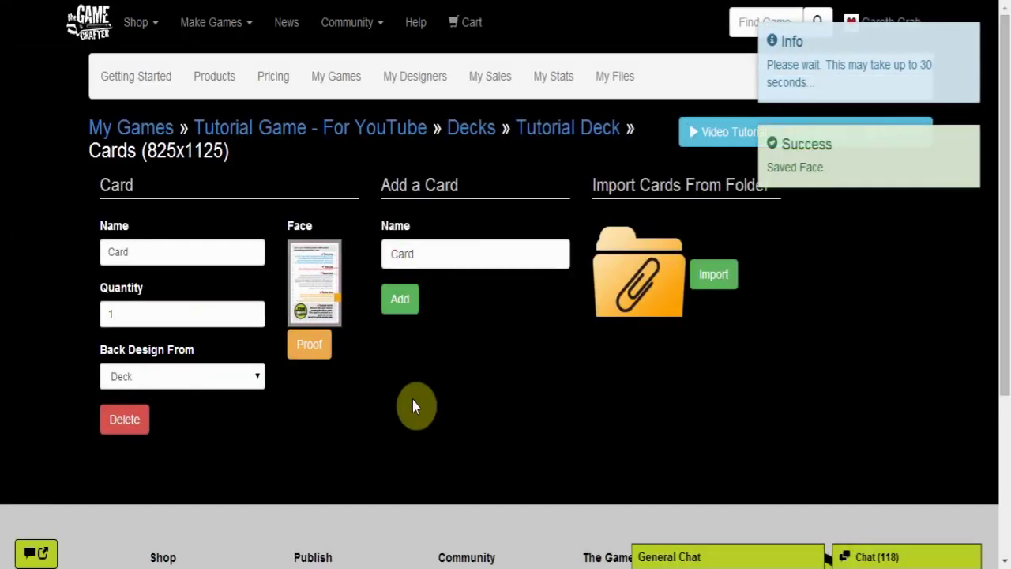
Rename the Tutorial Deck's card to "Card 1" and set its quantity to 10
{"action": "left_click", "coordinate": [226, 253]}
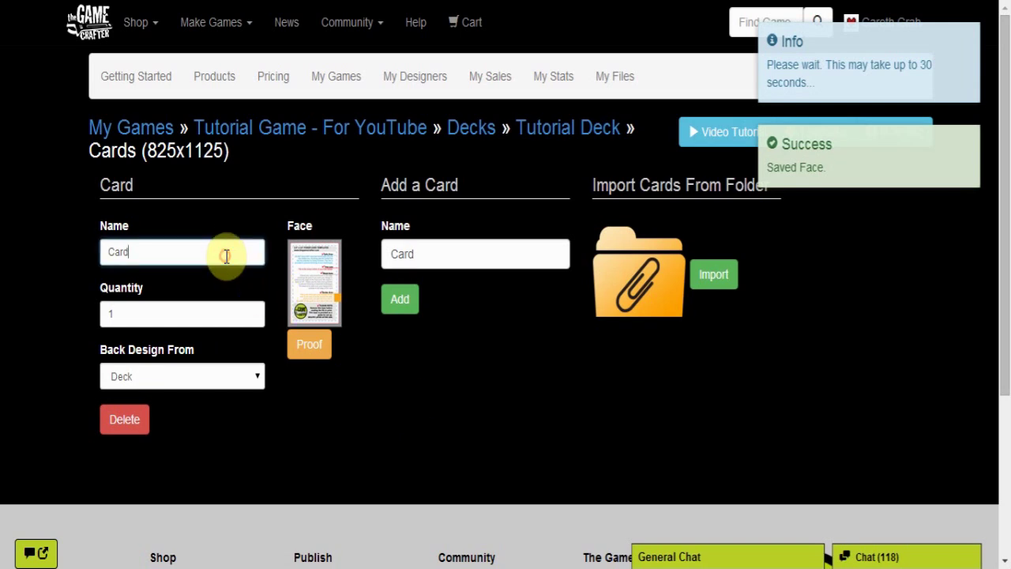
{"action": "type", "text": "Card 1Card"}
{"action": "key", "text": "shift+End"}
{"action": "key", "text": "Delete"}
{"action": "left_click", "coordinate": [216, 308]}
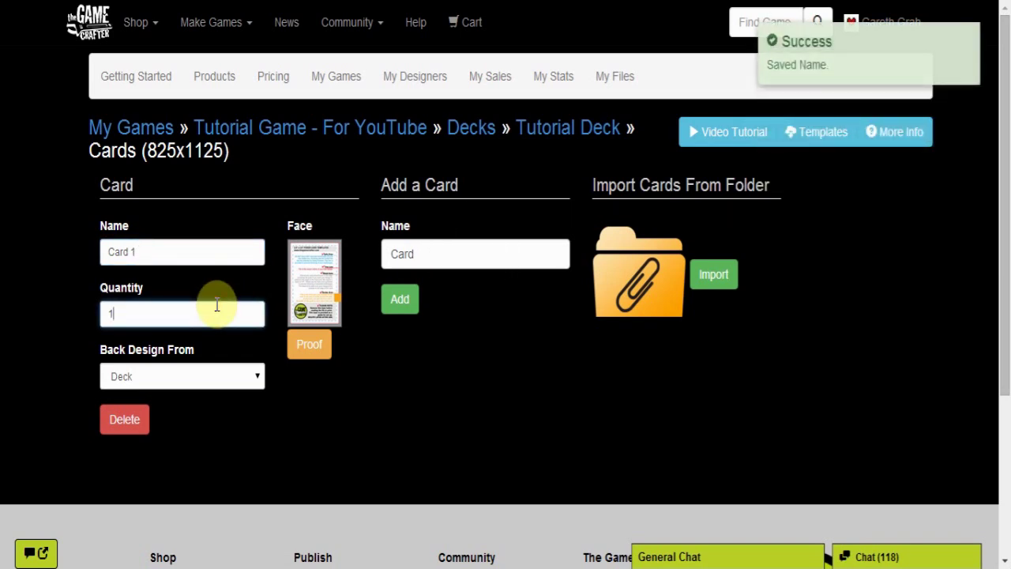
{"action": "type", "text": "0"}
{"action": "left_click", "coordinate": [235, 259]}
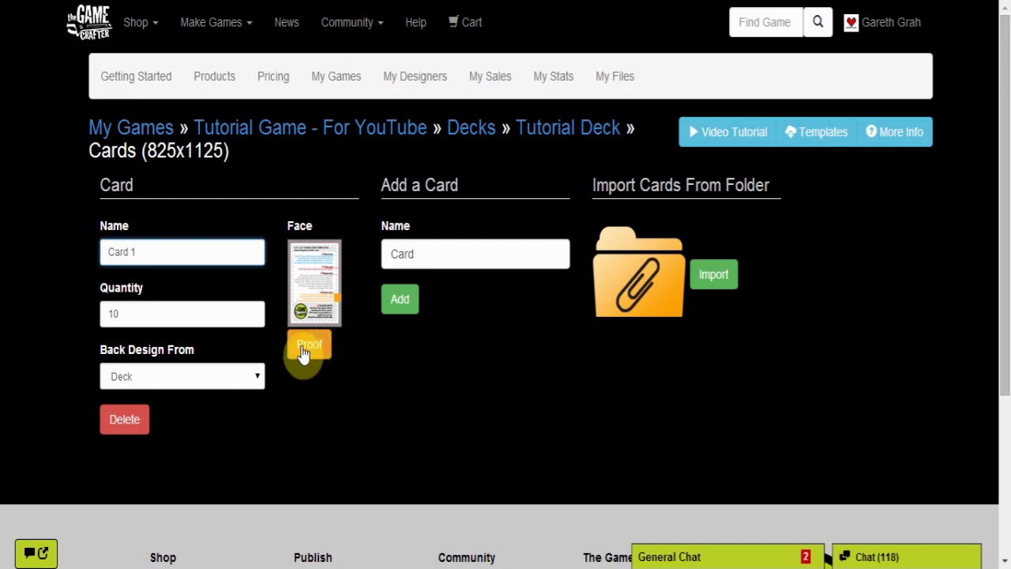
Open the proof of Card 1's face image, inspect it against the cut lines, and approve it
{"action": "left_click", "coordinate": [304, 348]}
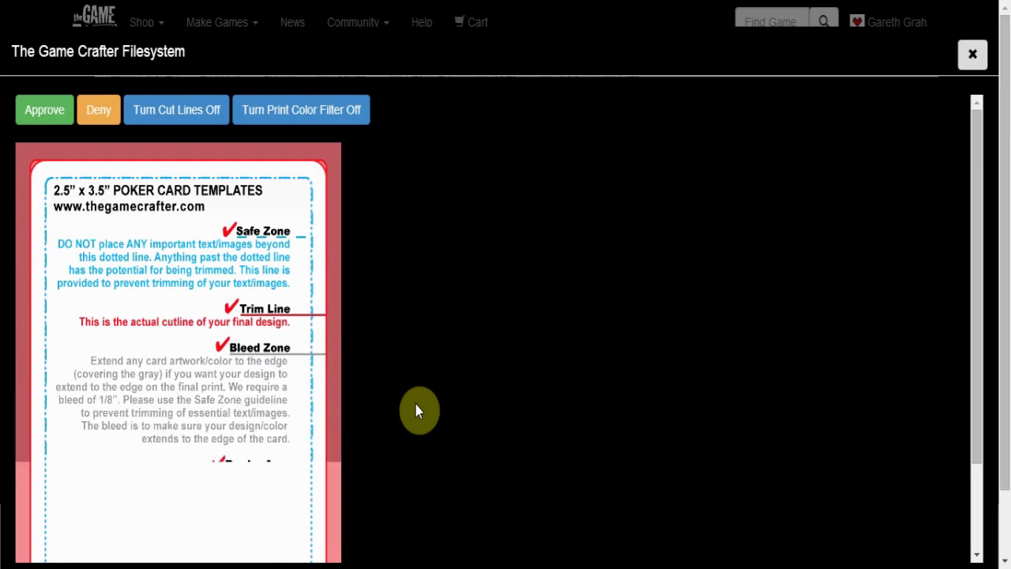
{"action": "scroll", "coordinate": [416, 405], "scroll_direction": "down", "scroll_amount": 3}
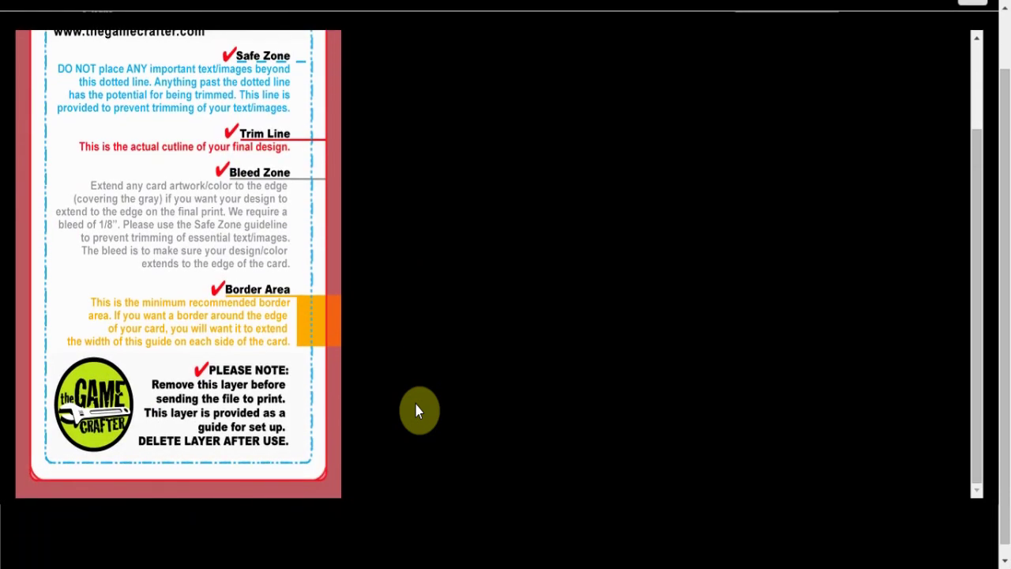
{"action": "scroll", "coordinate": [416, 404], "scroll_direction": "up", "scroll_amount": 2}
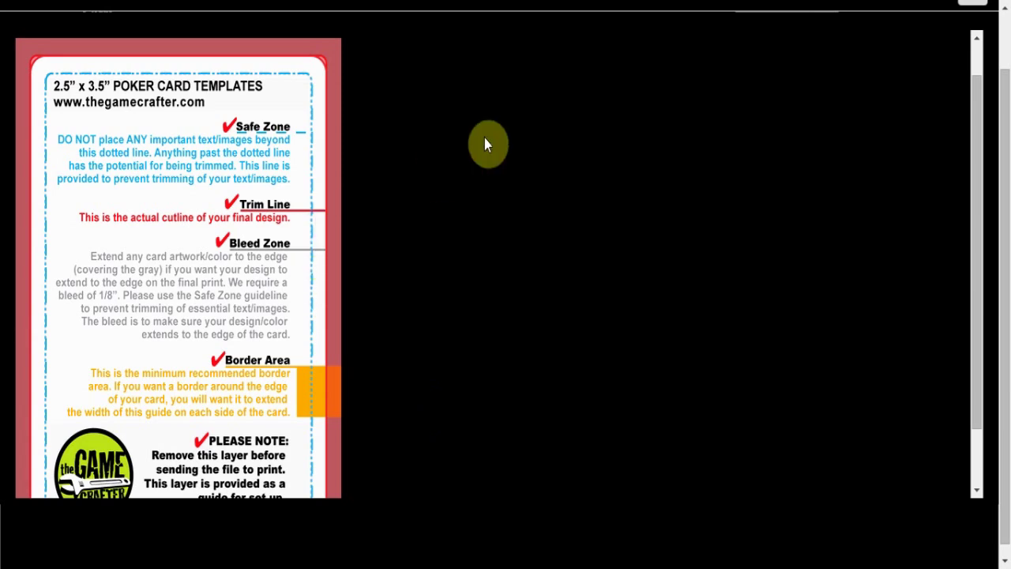
{"action": "scroll", "coordinate": [484, 143], "scroll_direction": "up", "scroll_amount": 1}
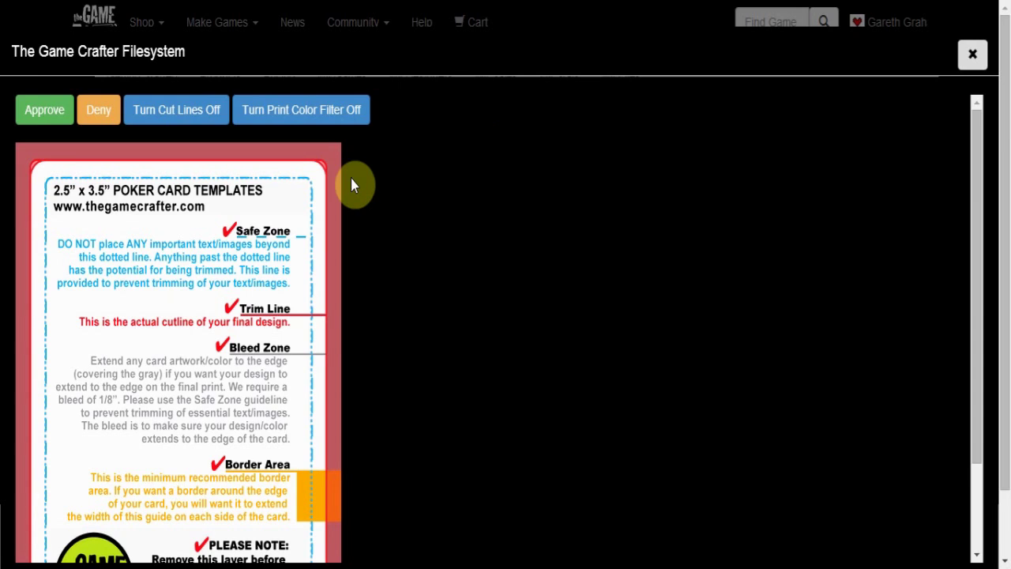
{"action": "left_click", "coordinate": [45, 117]}
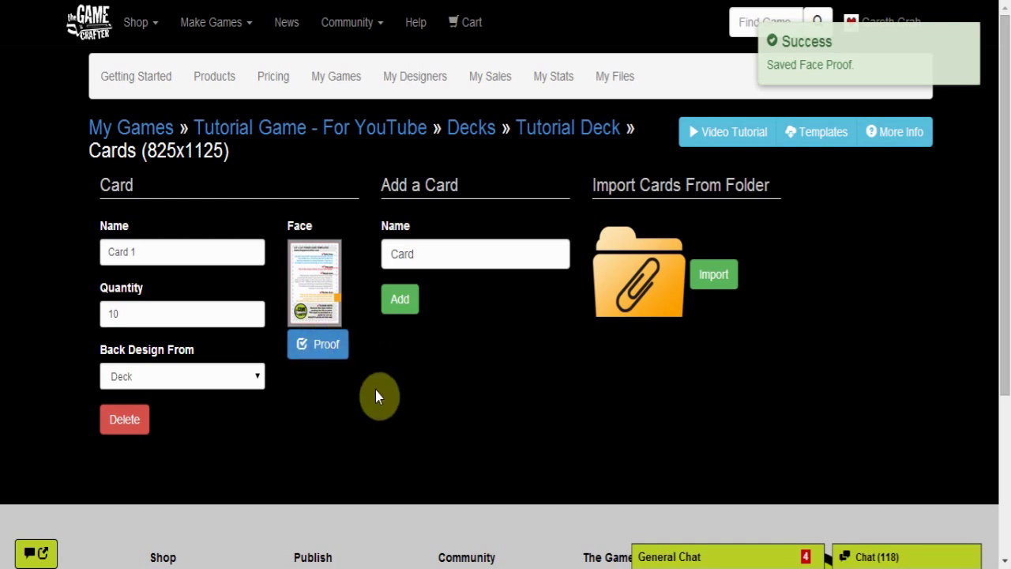
Go back to the Poker Deck page and approve the proof of the Tutorial Deck's back image
{"action": "left_click", "coordinate": [585, 131]}
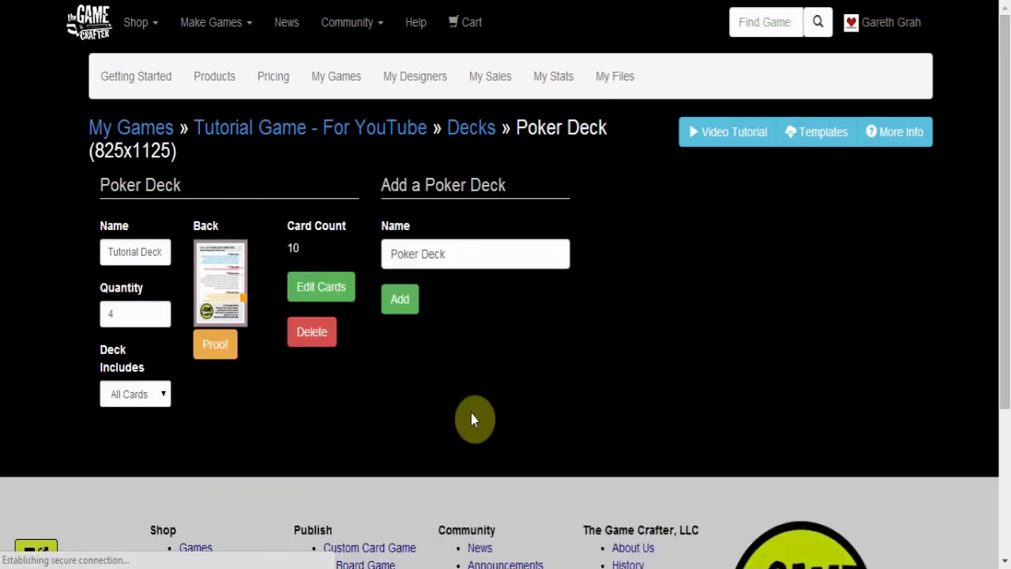
{"action": "left_click", "coordinate": [219, 342]}
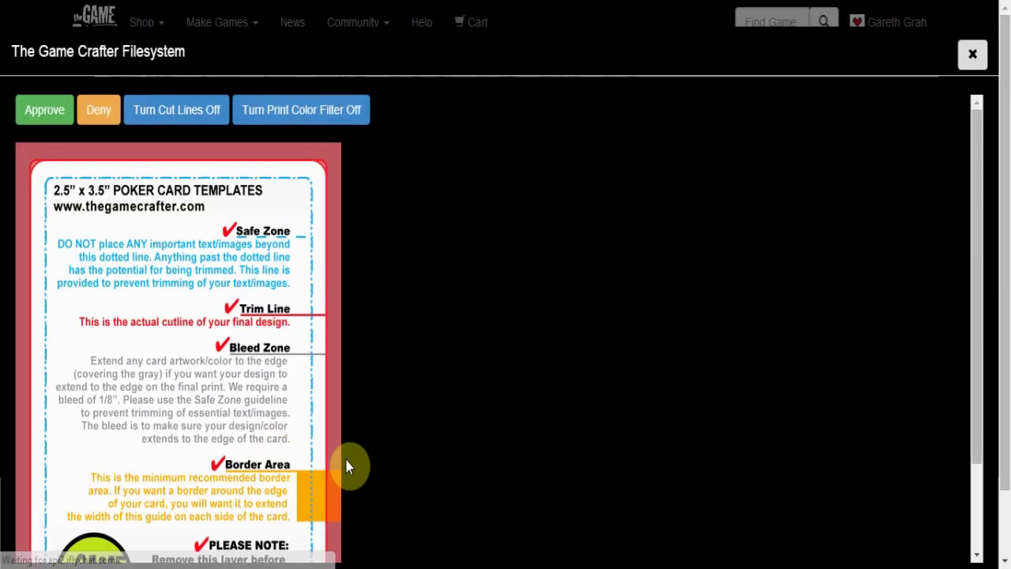
{"action": "left_click", "coordinate": [45, 112]}
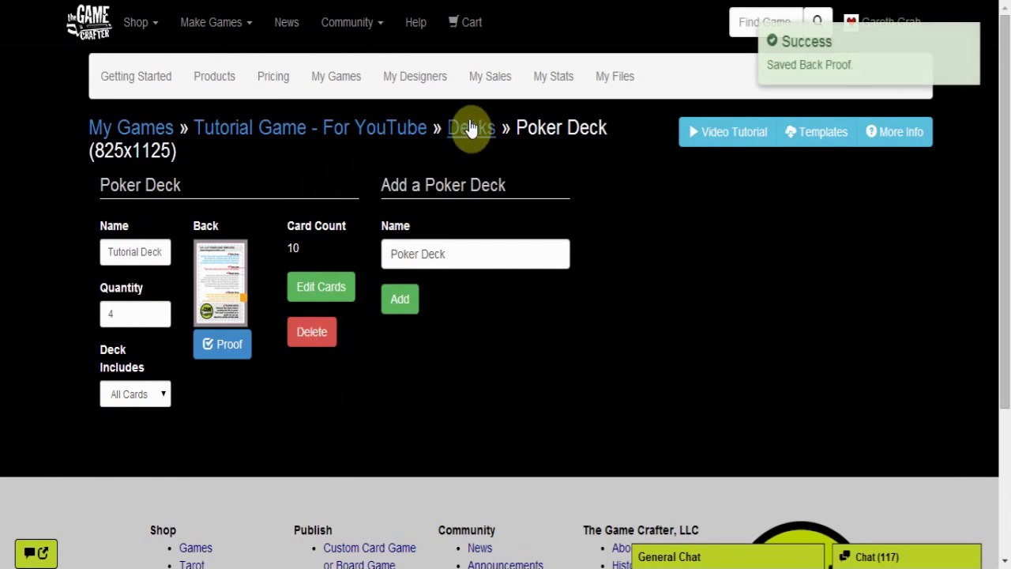
Check the Poker Deck's quantity and proof status in the deck list, and examine the game's cost, bulk cost and profit statistics
{"action": "left_click", "coordinate": [463, 136]}
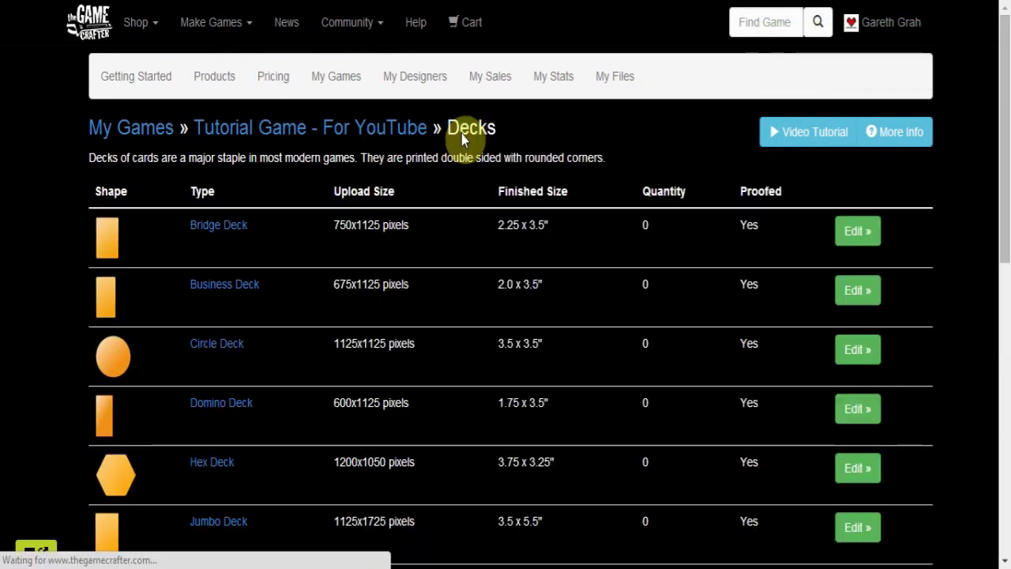
{"action": "scroll", "coordinate": [503, 362], "scroll_direction": "down", "scroll_amount": 5}
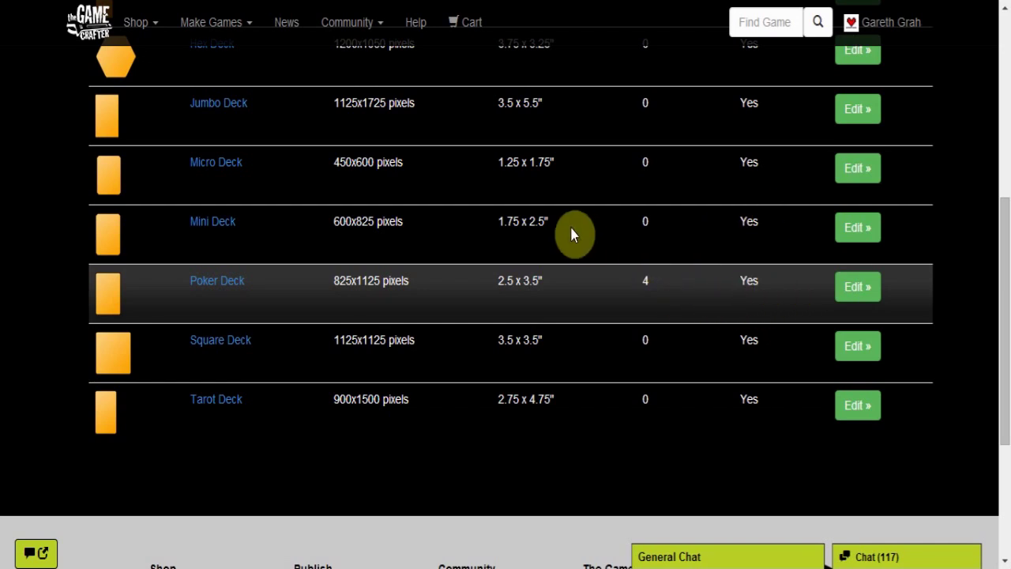
{"action": "scroll", "coordinate": [569, 229], "scroll_direction": "up", "scroll_amount": 5}
{"action": "left_click", "coordinate": [353, 128]}
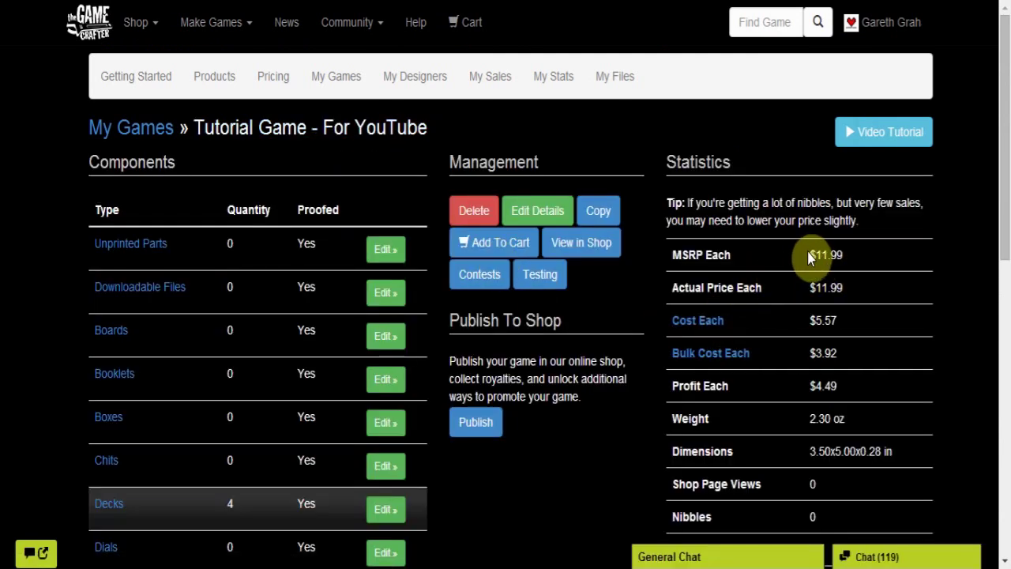
{"action": "left_click", "coordinate": [807, 320]}
{"action": "left_click_drag", "start_coordinate": [807, 320], "coordinate": [872, 320]}
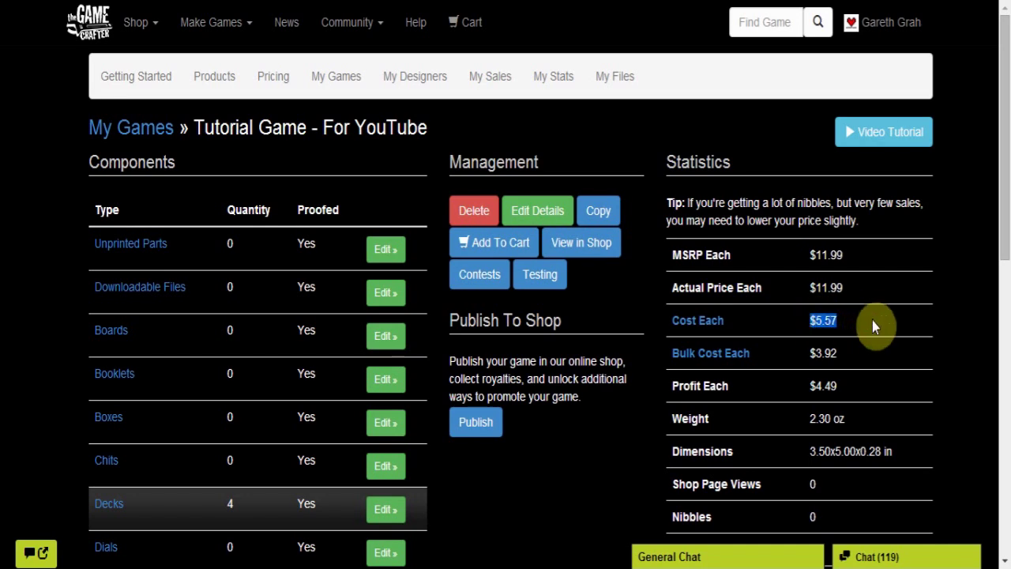
{"action": "left_click", "coordinate": [871, 318]}
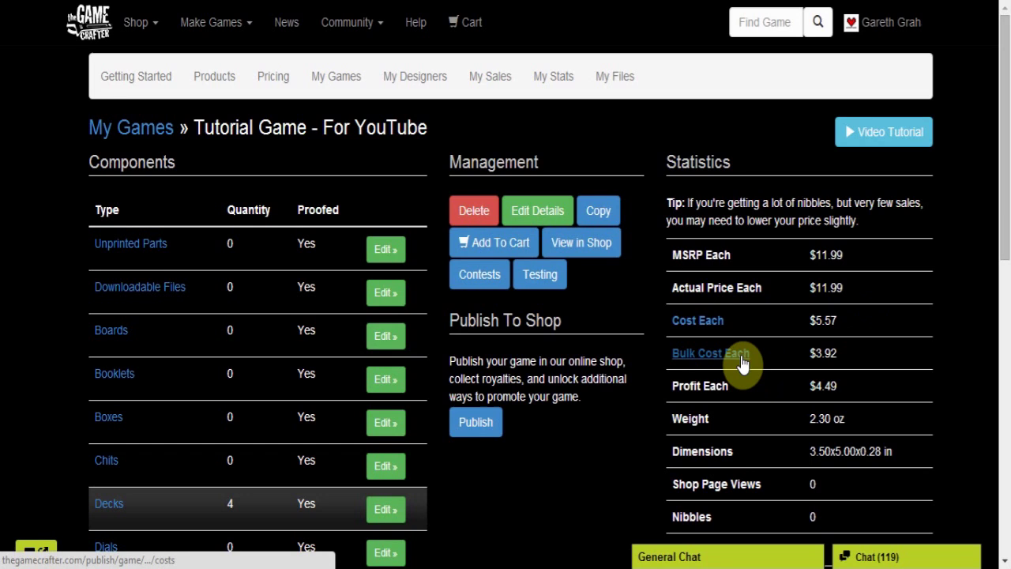
{"action": "left_click_drag", "start_coordinate": [859, 355], "coordinate": [811, 357]}
{"action": "left_click", "coordinate": [844, 355]}
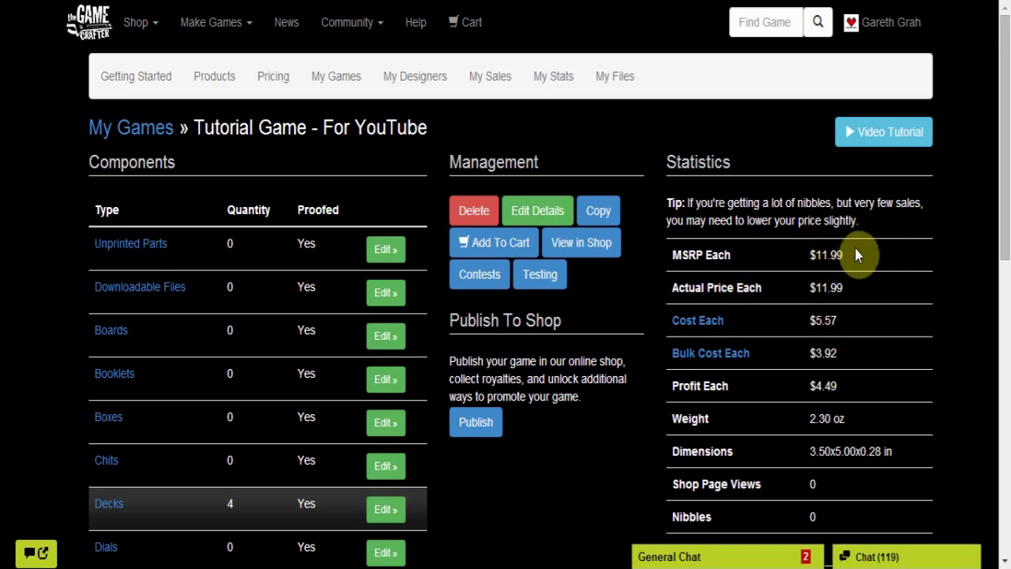
{"action": "left_click", "coordinate": [805, 387]}
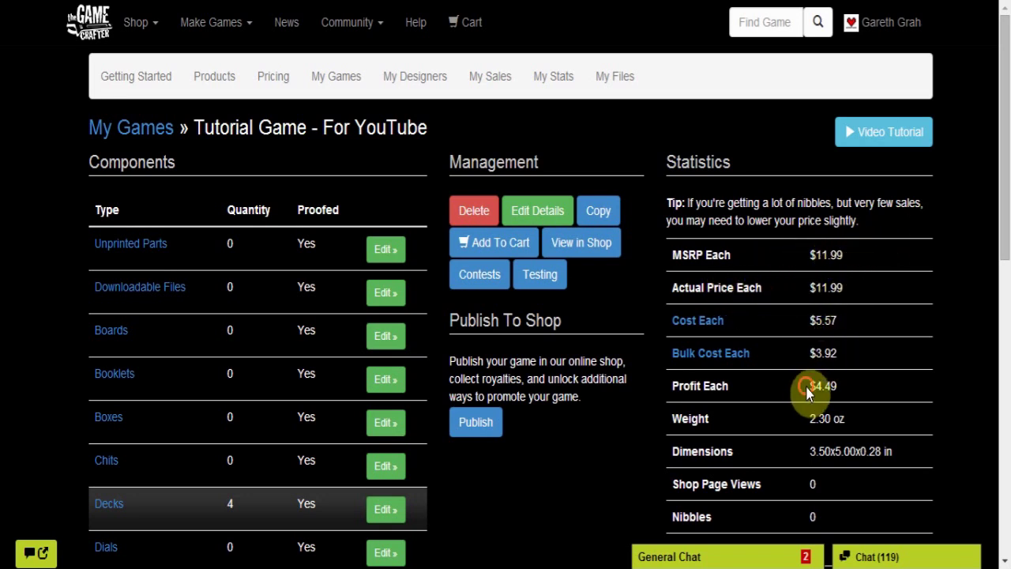
{"action": "left_click_drag", "start_coordinate": [806, 391], "coordinate": [864, 390]}
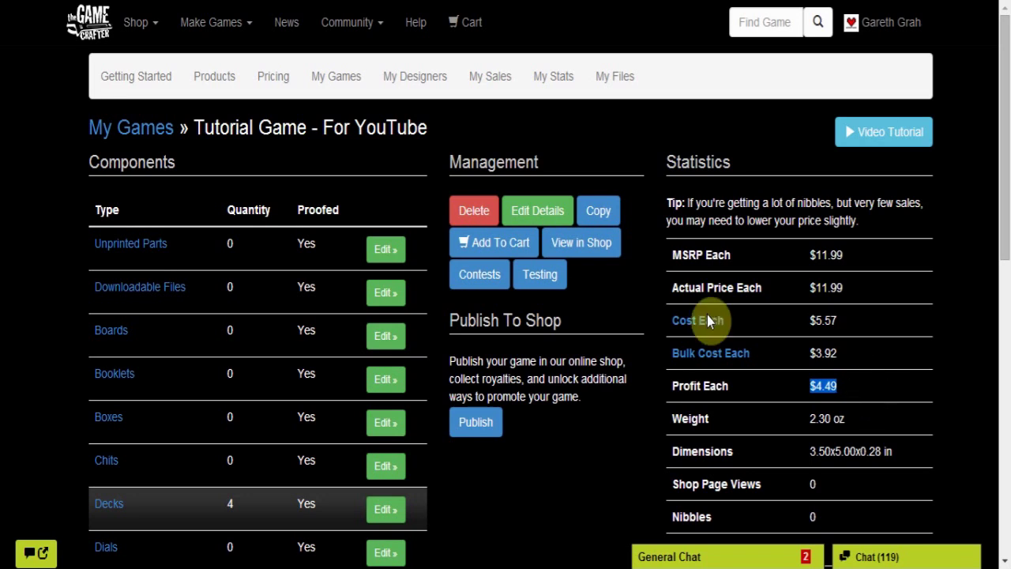
Try to publish the Tutorial Game to the shop
{"action": "left_click", "coordinate": [588, 400]}
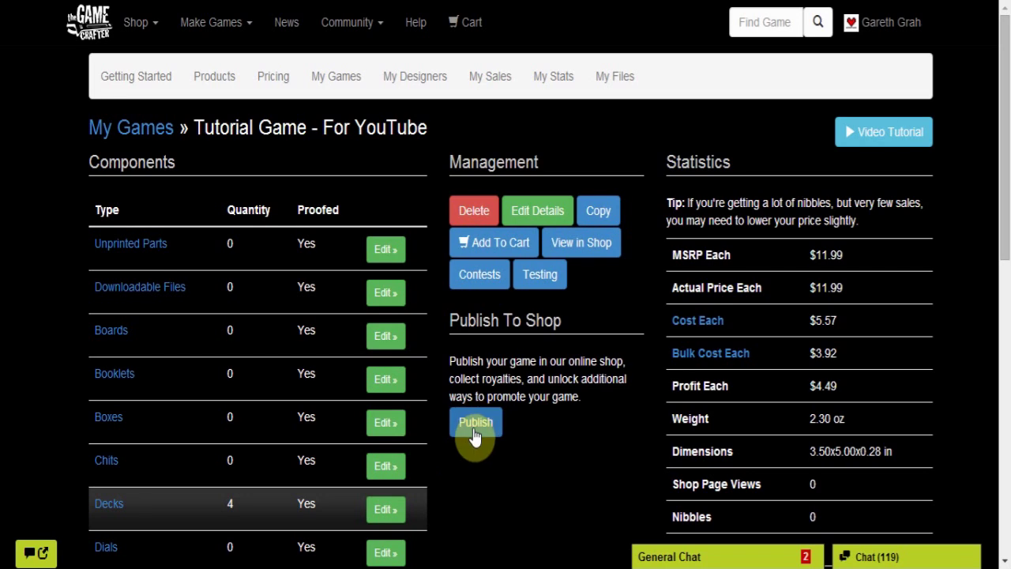
{"action": "left_click", "coordinate": [482, 424]}
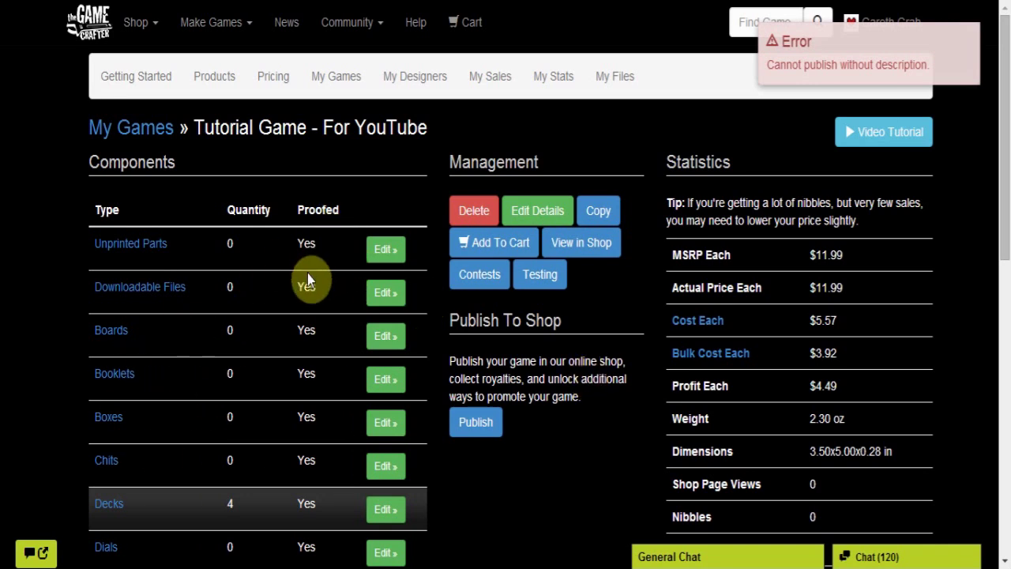
Browse the unprinted parts for the game, search for "Dice", and add the white 16mm D6
{"action": "left_click", "coordinate": [376, 253]}
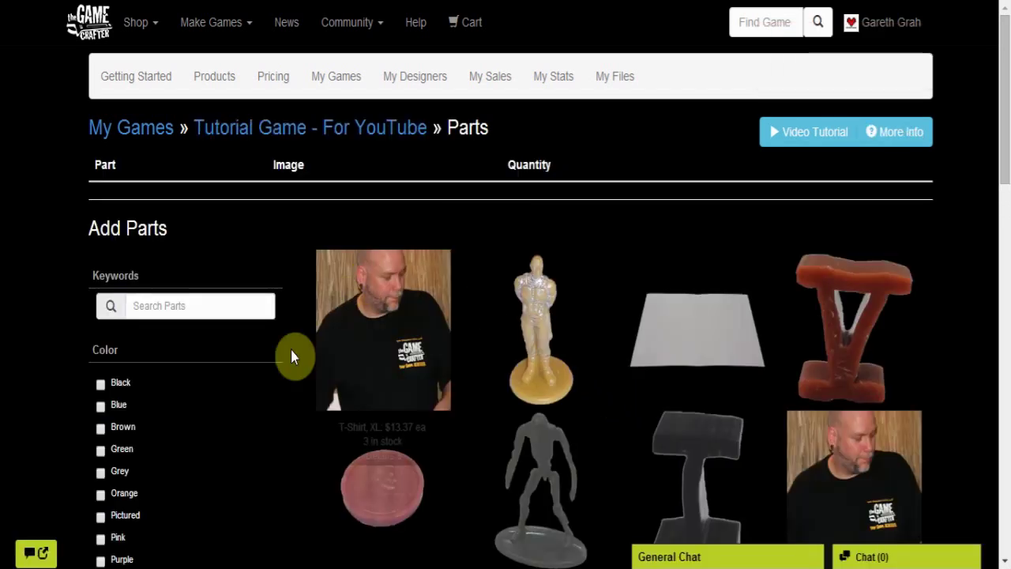
{"action": "scroll", "coordinate": [229, 414], "scroll_direction": "down", "scroll_amount": 4}
{"action": "scroll", "coordinate": [231, 412], "scroll_direction": "down", "scroll_amount": 7}
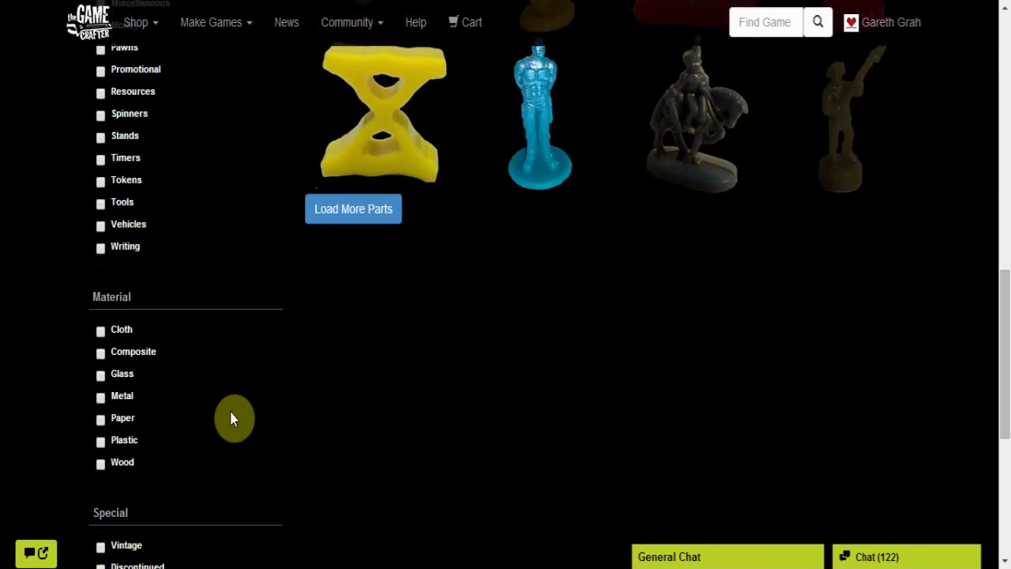
{"action": "scroll", "coordinate": [230, 412], "scroll_direction": "up", "scroll_amount": 11}
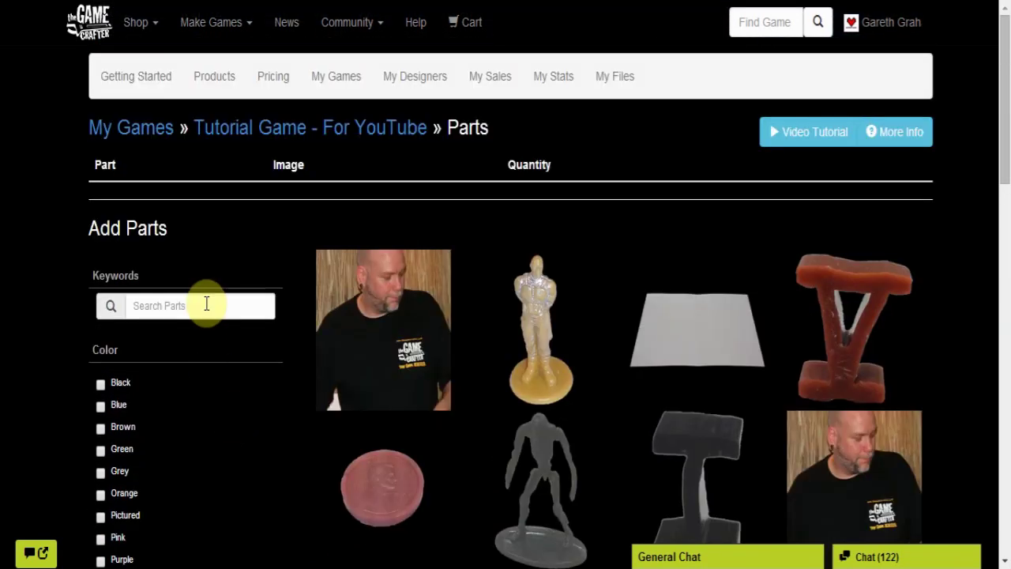
{"action": "left_click", "coordinate": [205, 303]}
{"action": "type", "text": "Dice"}
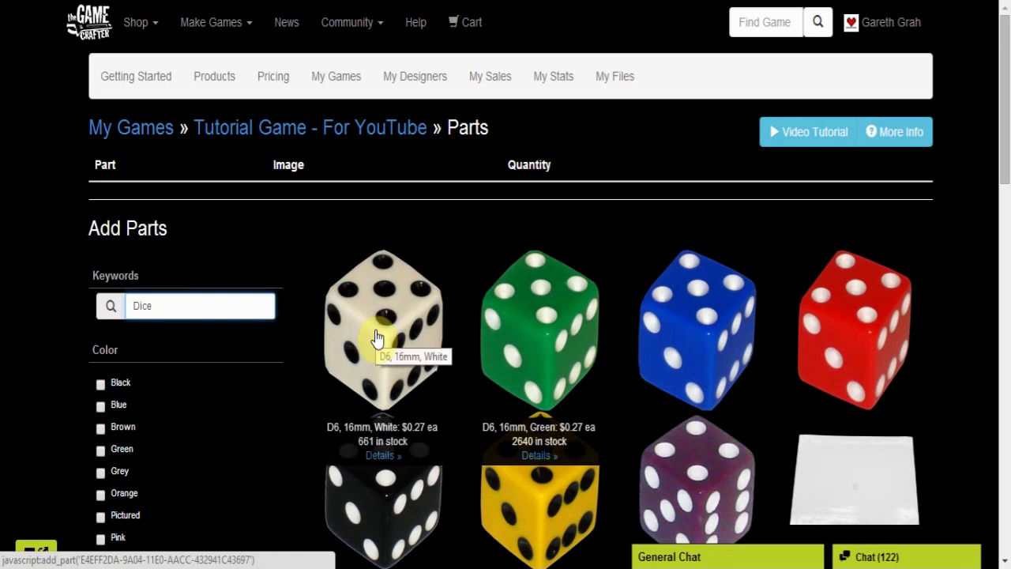
{"action": "left_click", "coordinate": [380, 316]}
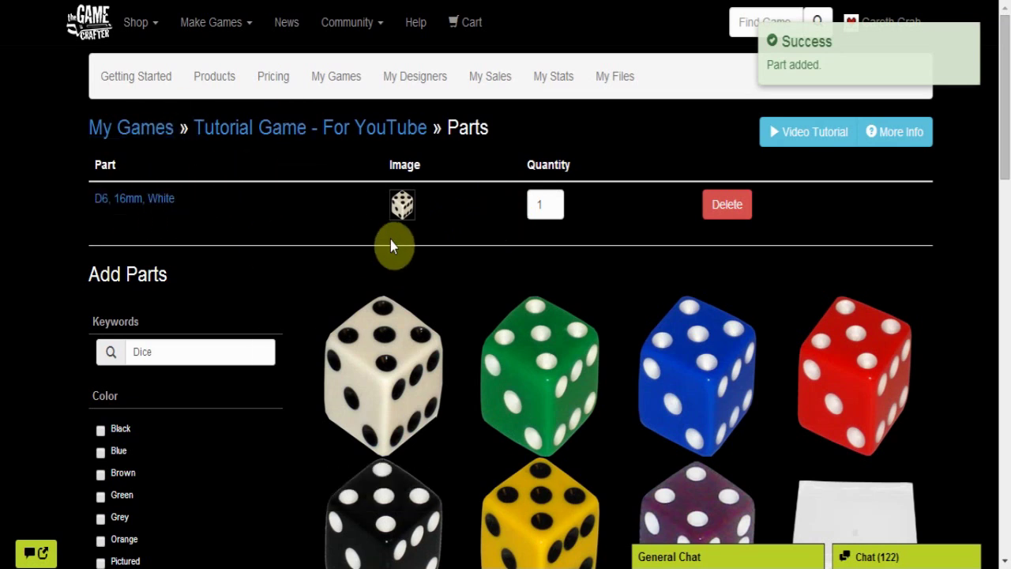
Set the quantity of the white 16mm D6 part to 5
{"action": "double_click", "coordinate": [561, 206]}
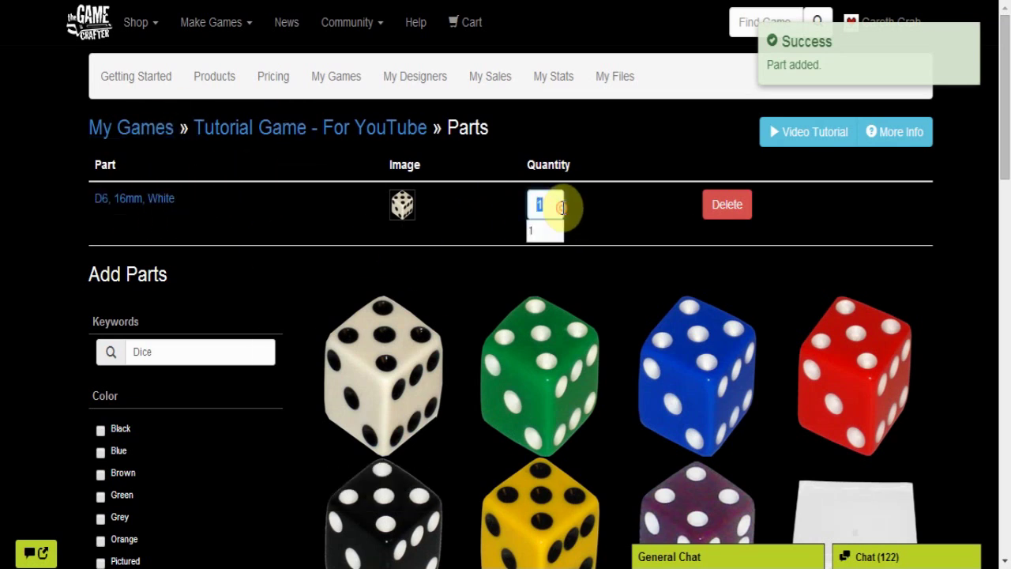
{"action": "type", "text": "5"}
{"action": "left_click", "coordinate": [484, 210]}
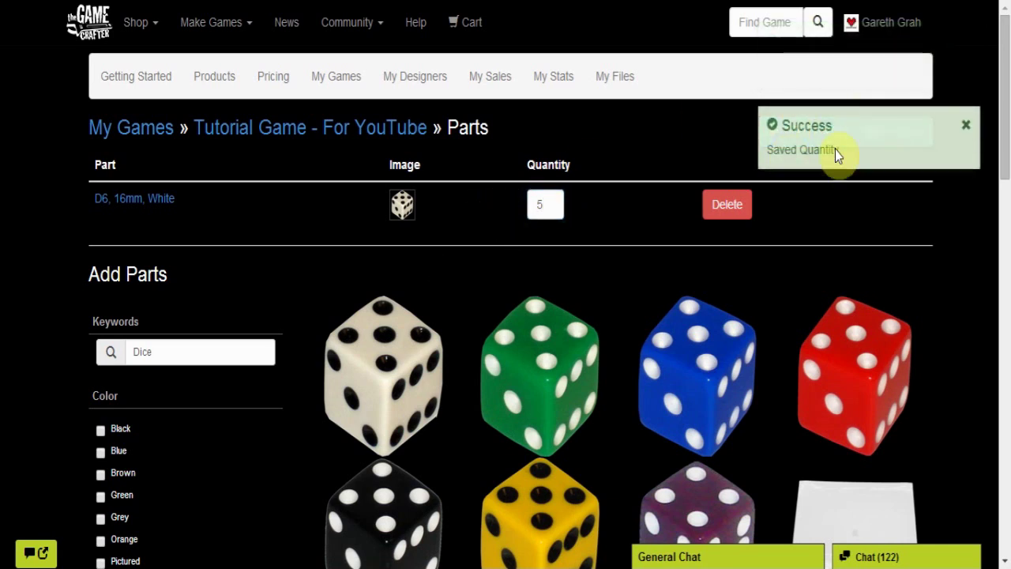
Return to the overview of "Tutorial Game - For YouTube" to review its components and statistics, and delete the game, confirming the deletion
{"action": "left_click", "coordinate": [368, 133]}
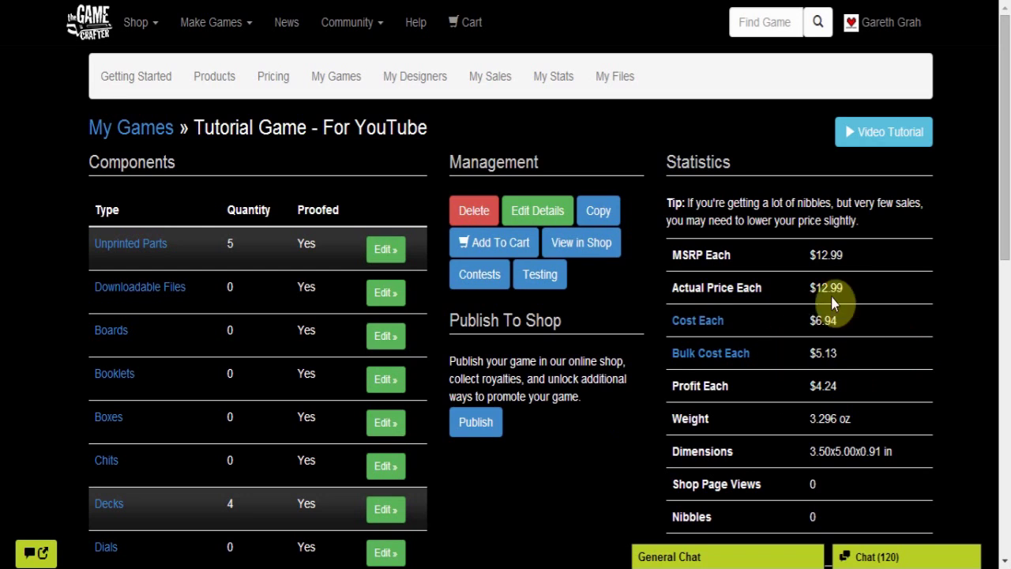
{"action": "scroll", "coordinate": [582, 474], "scroll_direction": "down", "scroll_amount": 4}
{"action": "scroll", "coordinate": [582, 474], "scroll_direction": "up", "scroll_amount": 2}
{"action": "scroll", "coordinate": [584, 483], "scroll_direction": "up", "scroll_amount": 3}
{"action": "left_click", "coordinate": [463, 205]}
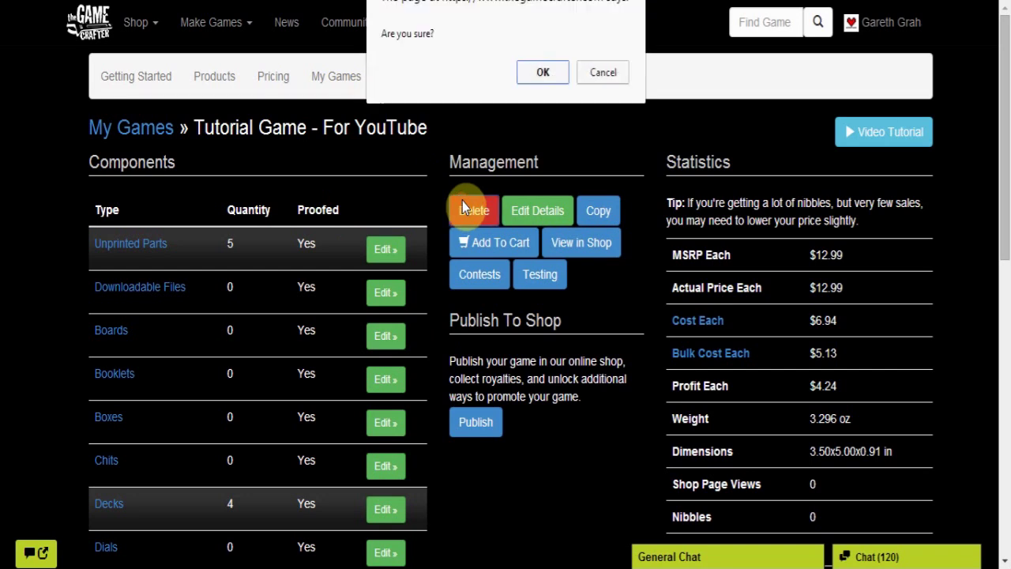
{"action": "left_click", "coordinate": [543, 72]}
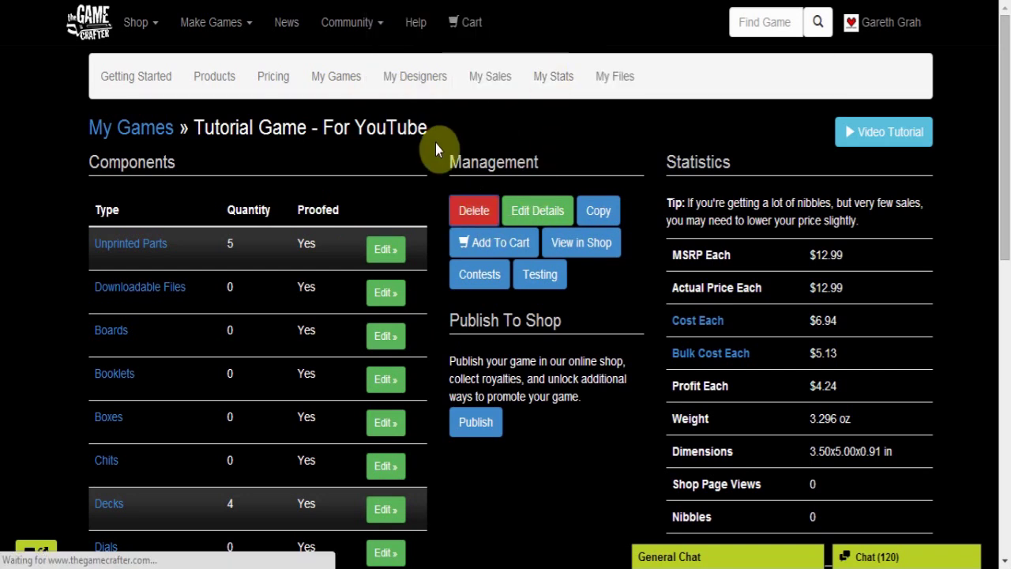